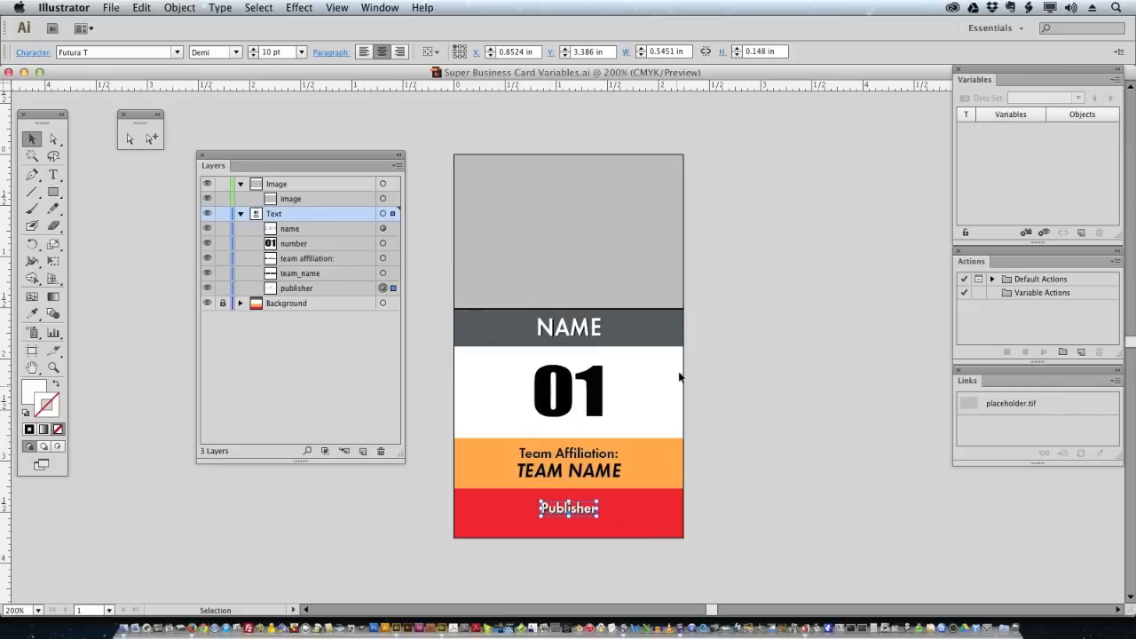
- Switch to the Direct Selection tool so the Publisher text is deselected
{"action": "key", "text": "super+shift+a"}
- In Firefox, open the VariableImporter.jsx file page on GitHub
{"action": "key", "text": "super+Tab"}
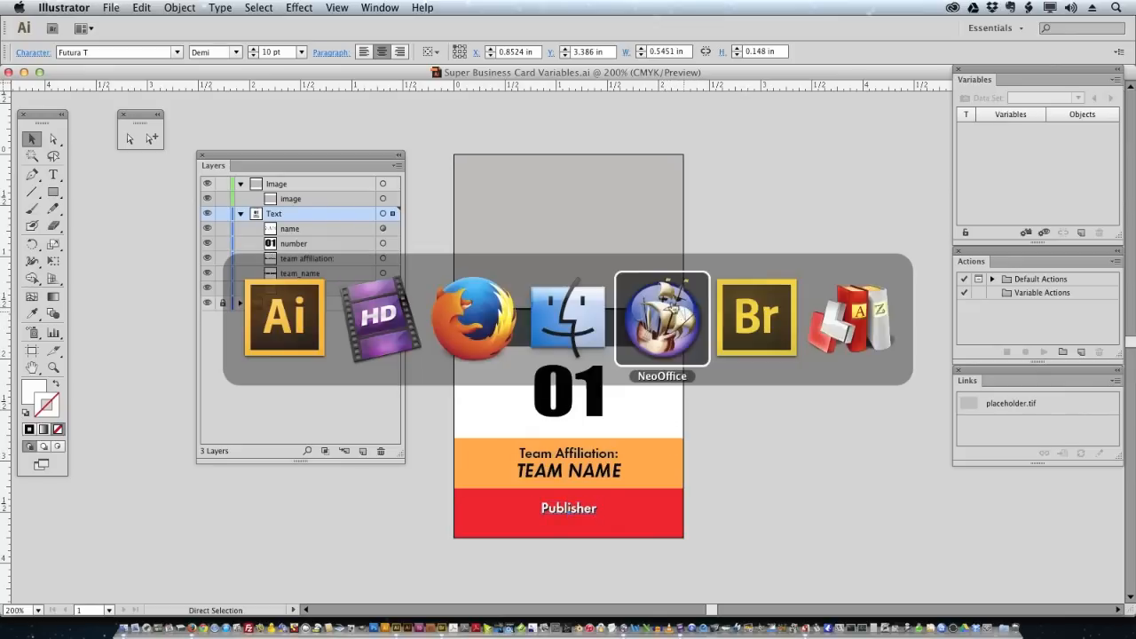
{"action": "left_click", "coordinate": [486, 332]}
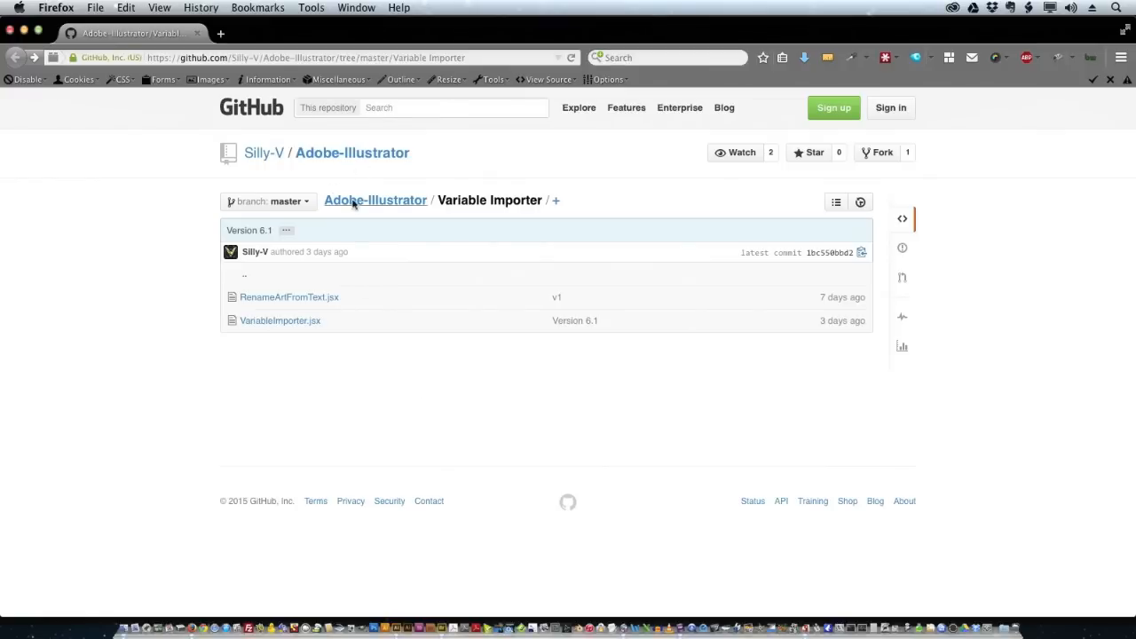
{"action": "right_click", "coordinate": [291, 326]}
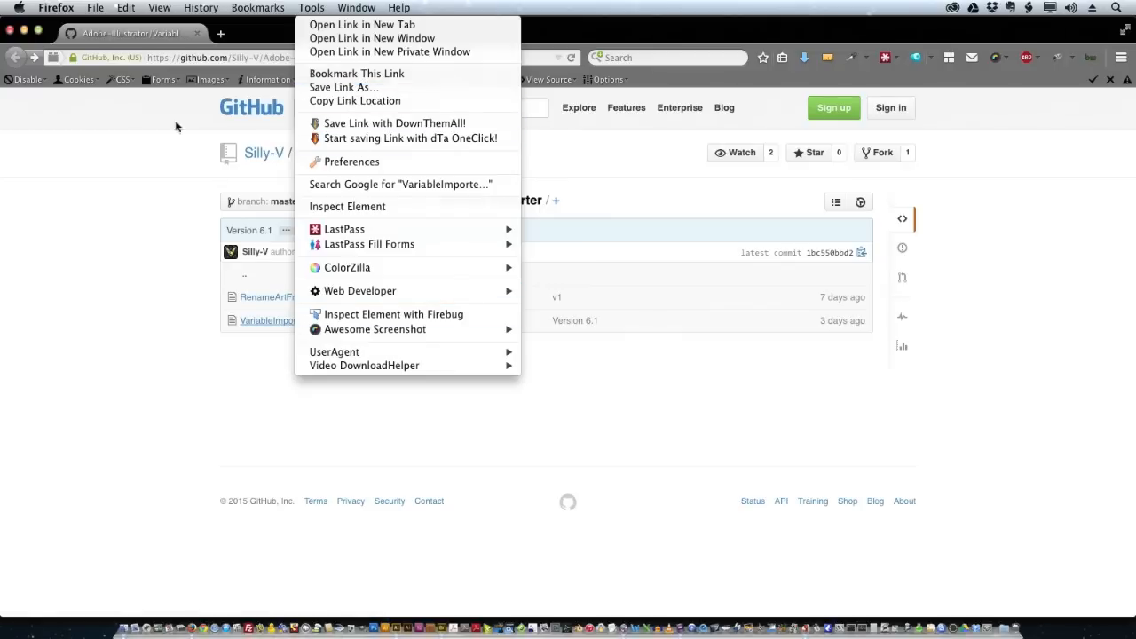
{"action": "left_click", "coordinate": [169, 420]}
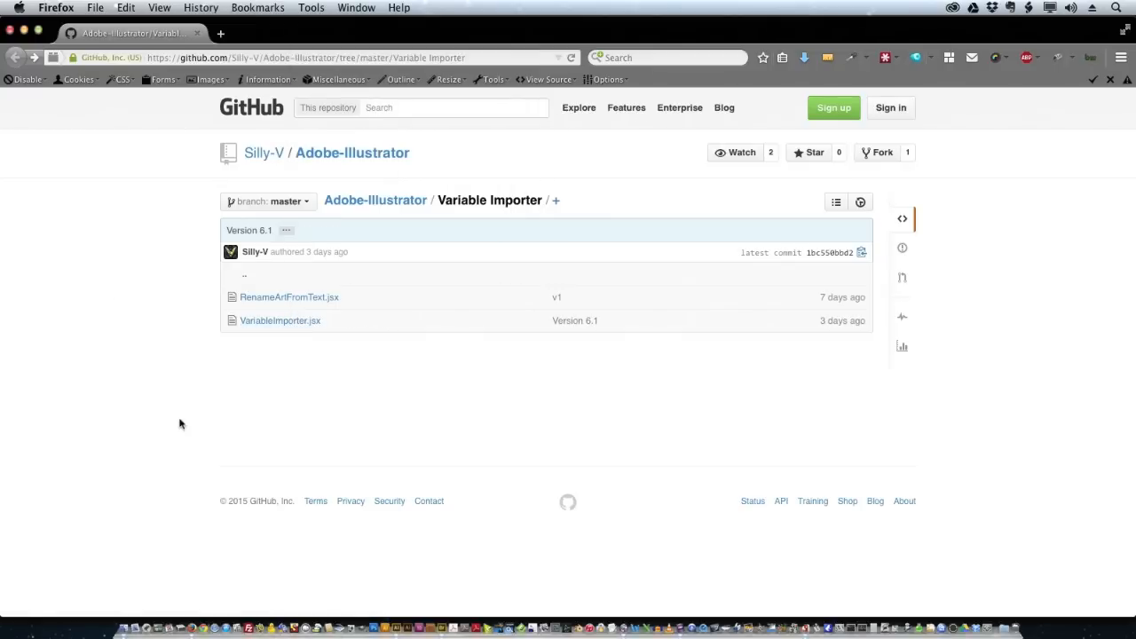
{"action": "left_click", "coordinate": [279, 328]}
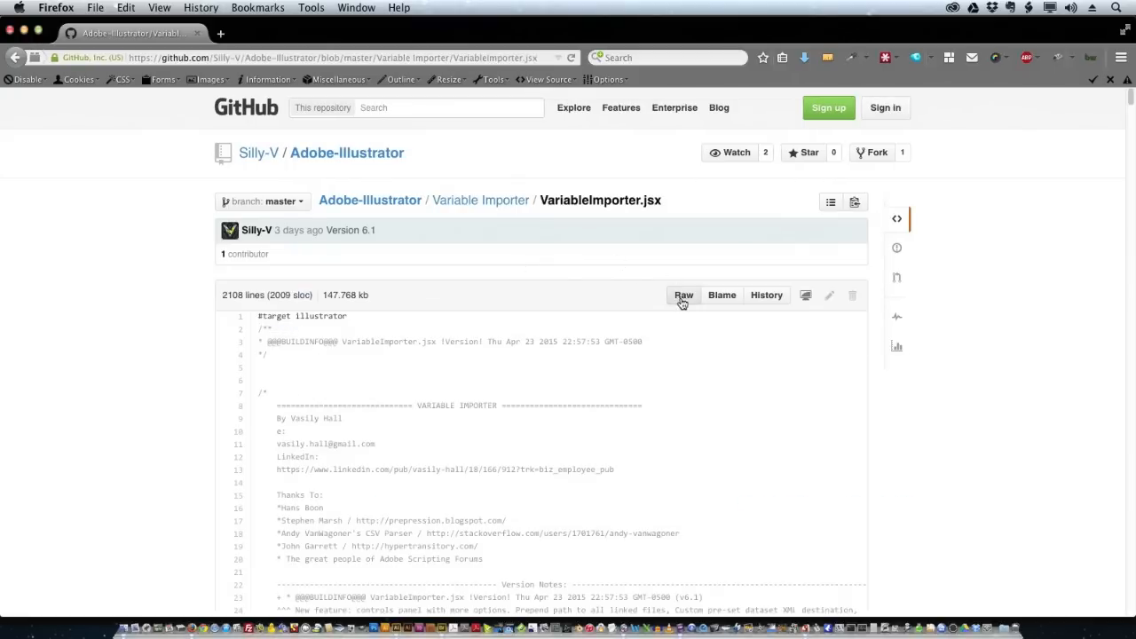
- Save the raw VariableImporter.jsx script into the VARIABLE IMPORTER folder
{"action": "left_click", "coordinate": [682, 300]}
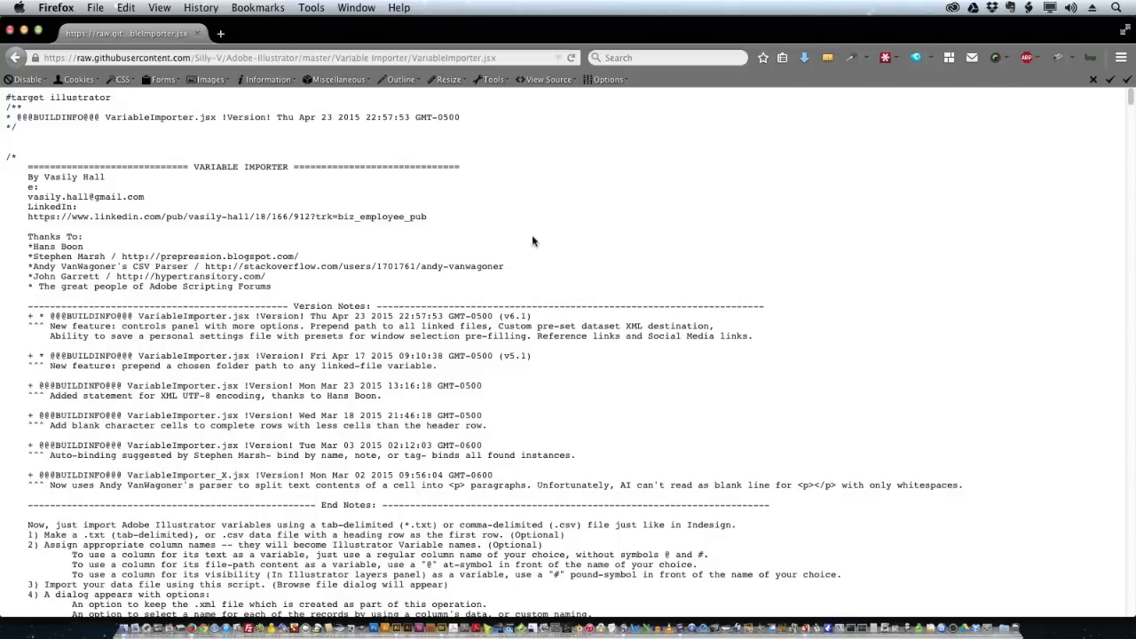
{"action": "left_click", "coordinate": [95, 8]}
{"action": "left_click", "coordinate": [133, 113]}
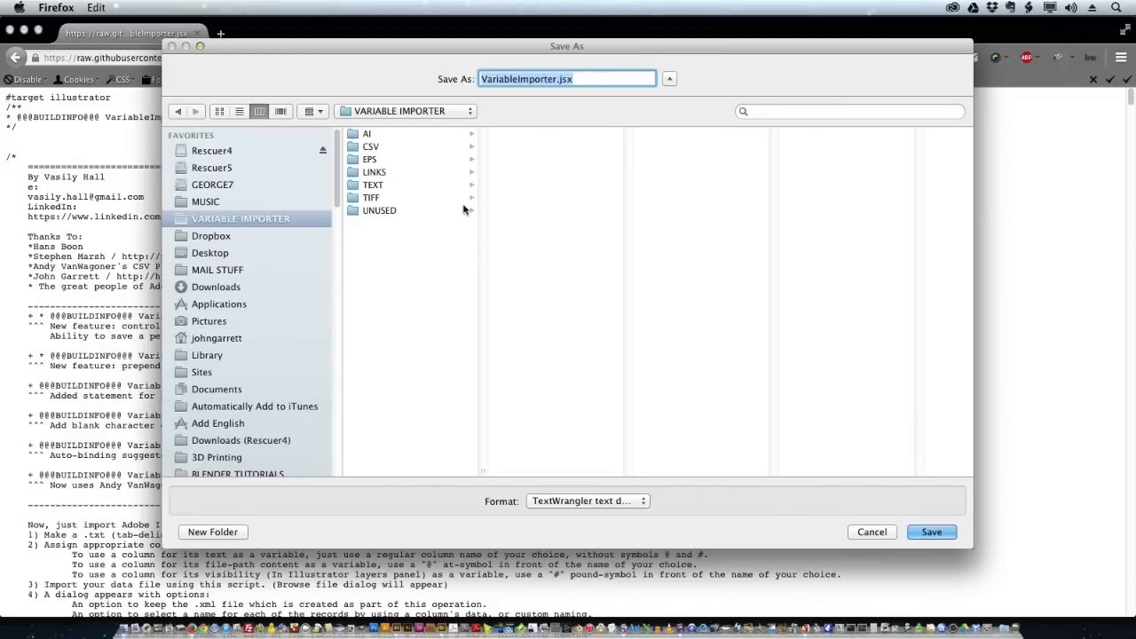
{"action": "left_click", "coordinate": [932, 532]}
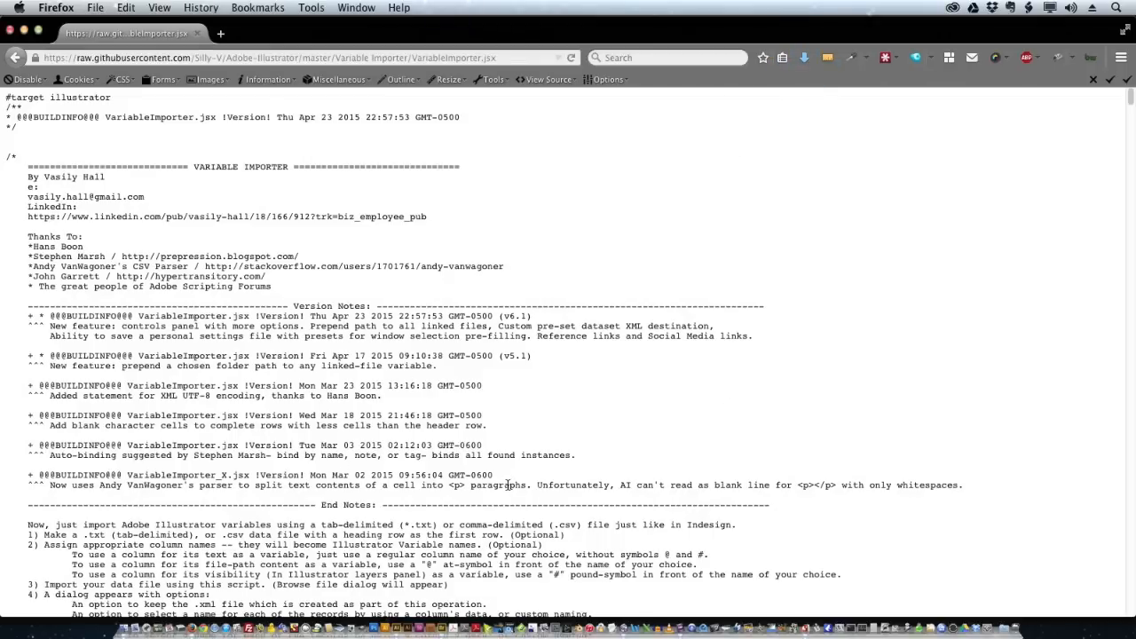
{"action": "key", "text": "super+Tab"}
{"action": "key", "text": "super+Tab"}
{"action": "key", "text": "super+Tab"}
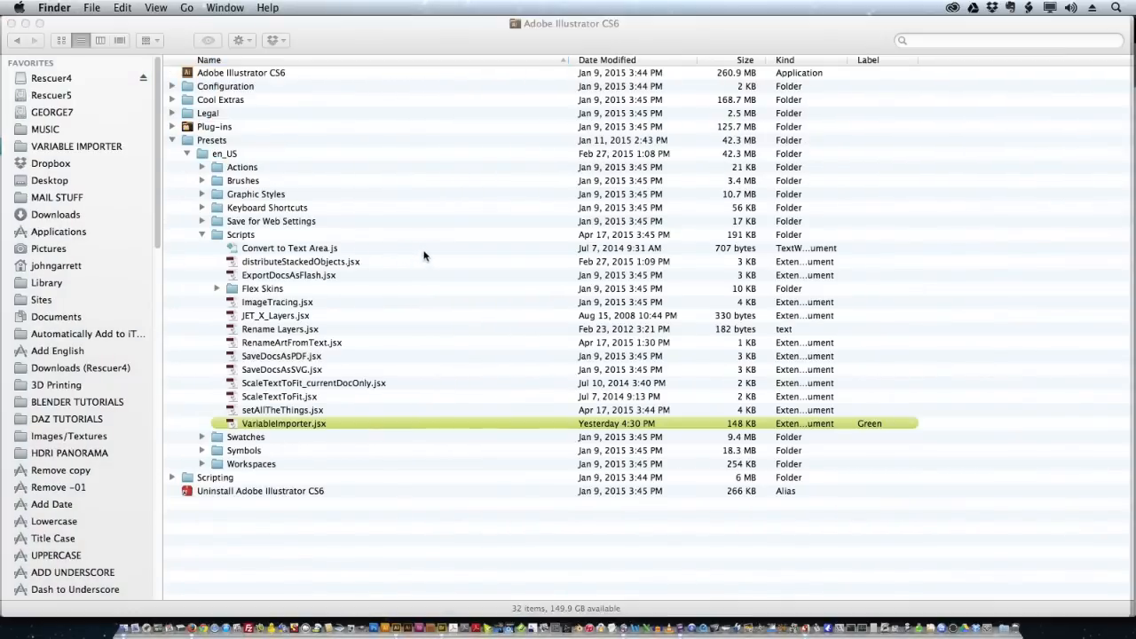
- Locate VariableImporter.jsx in Illustrator CS6's Presets/en_US/Scripts folder, then return to Illustrator
{"action": "left_click", "coordinate": [577, 23]}
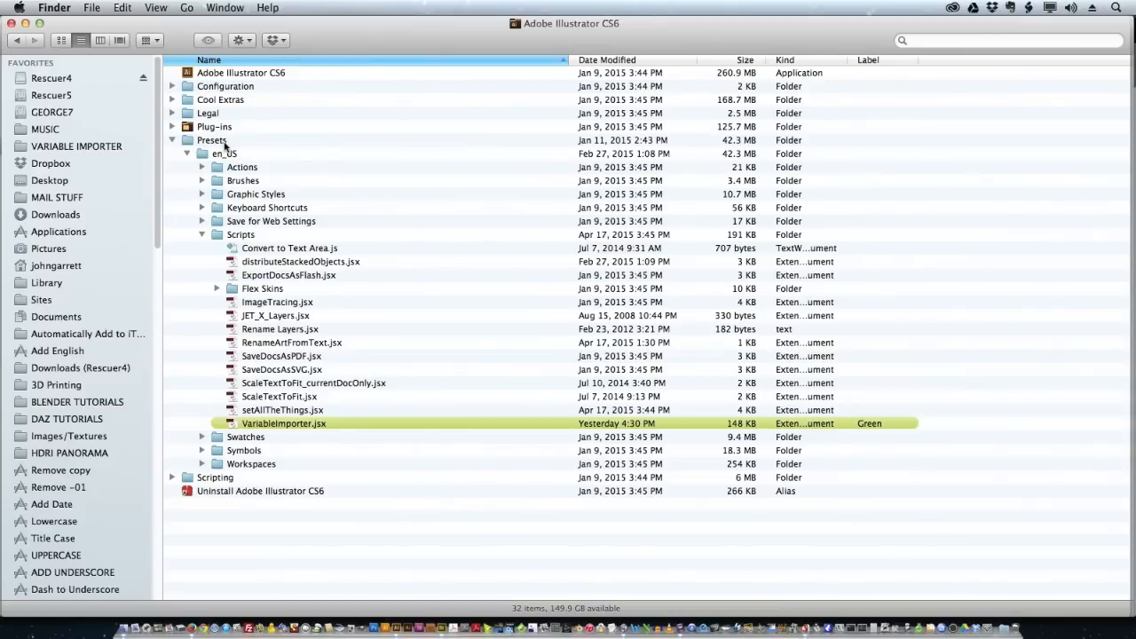
{"action": "left_click", "coordinate": [247, 156]}
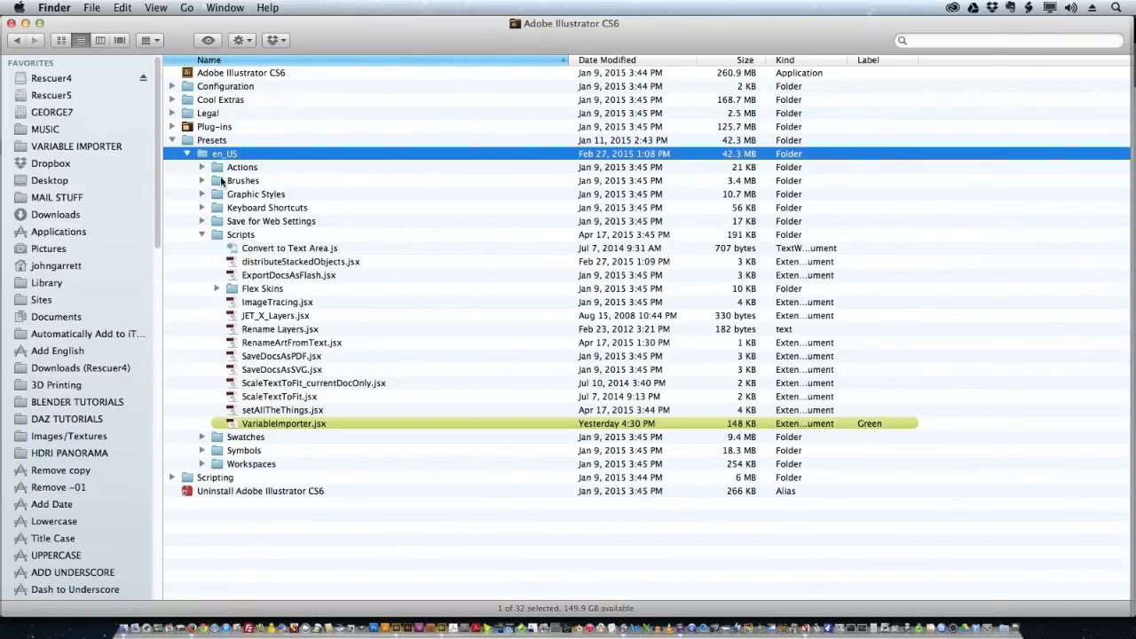
{"action": "left_click", "coordinate": [222, 236]}
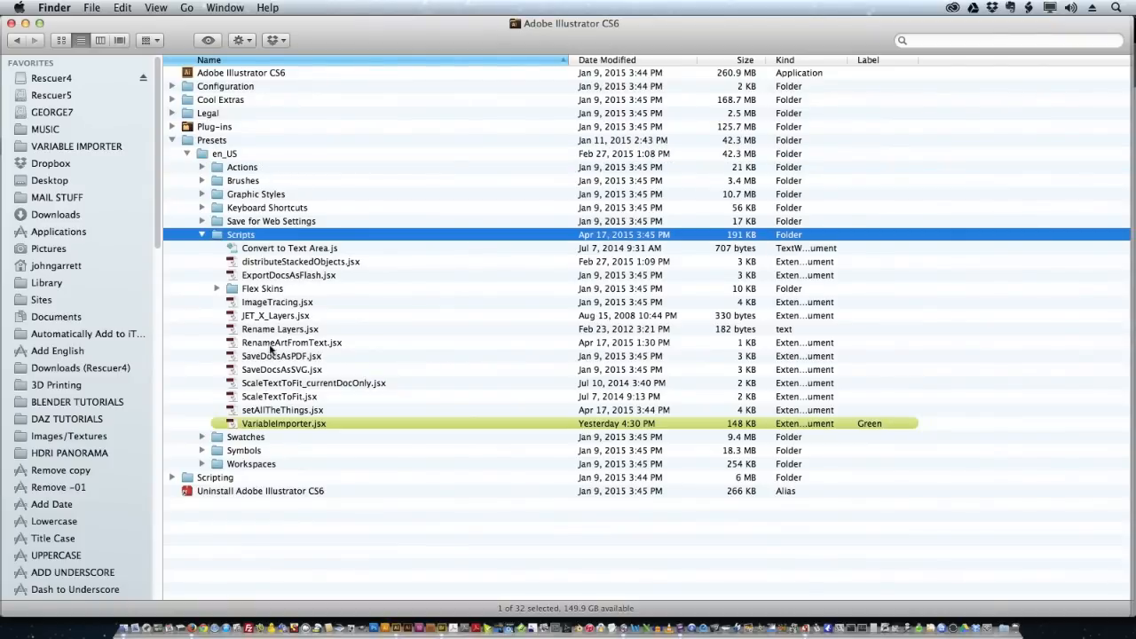
{"action": "left_click", "coordinate": [345, 428]}
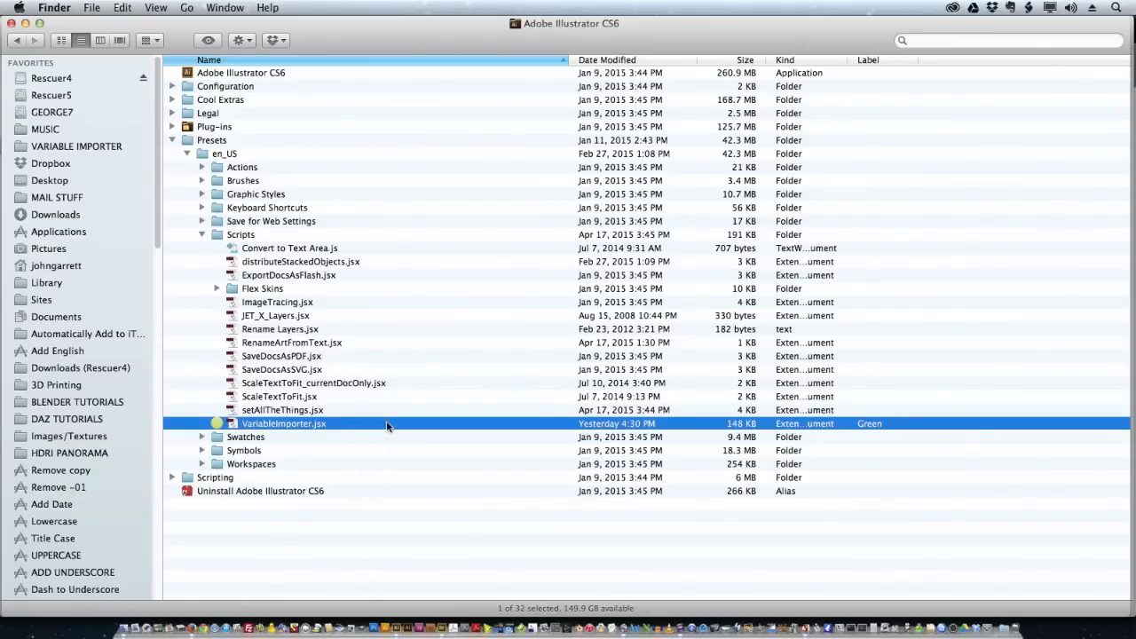
{"action": "left_click", "coordinate": [396, 628]}
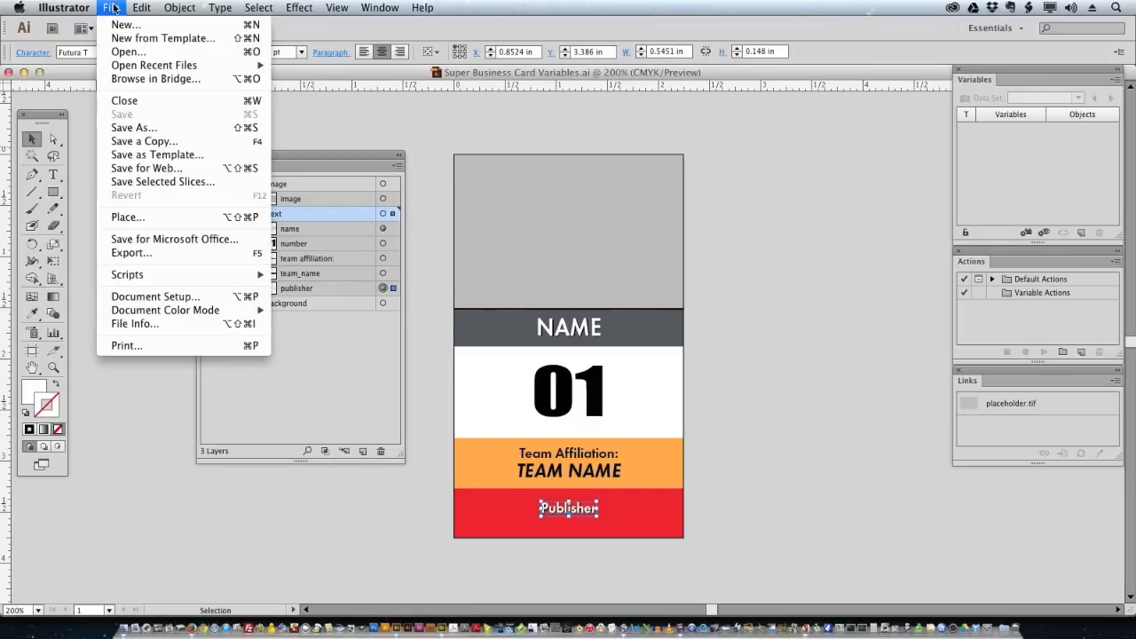
- Confirm VariableImporter is listed under File > Scripts, then select the placeholder image
{"action": "mouse_move", "coordinate": [164, 277]}
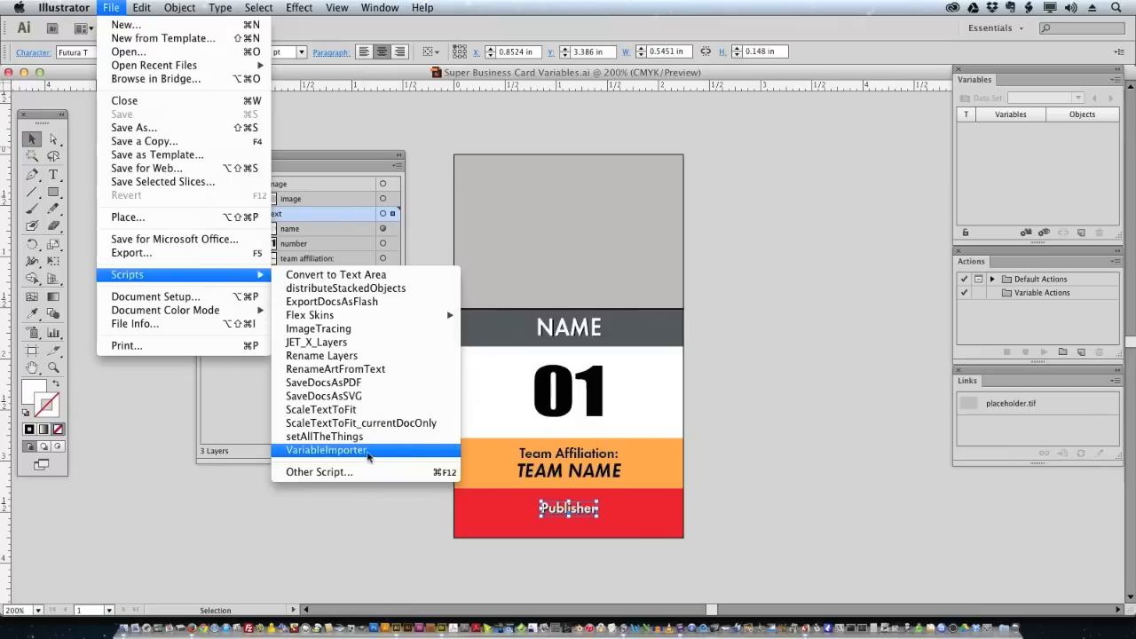
{"action": "left_click", "coordinate": [134, 455]}
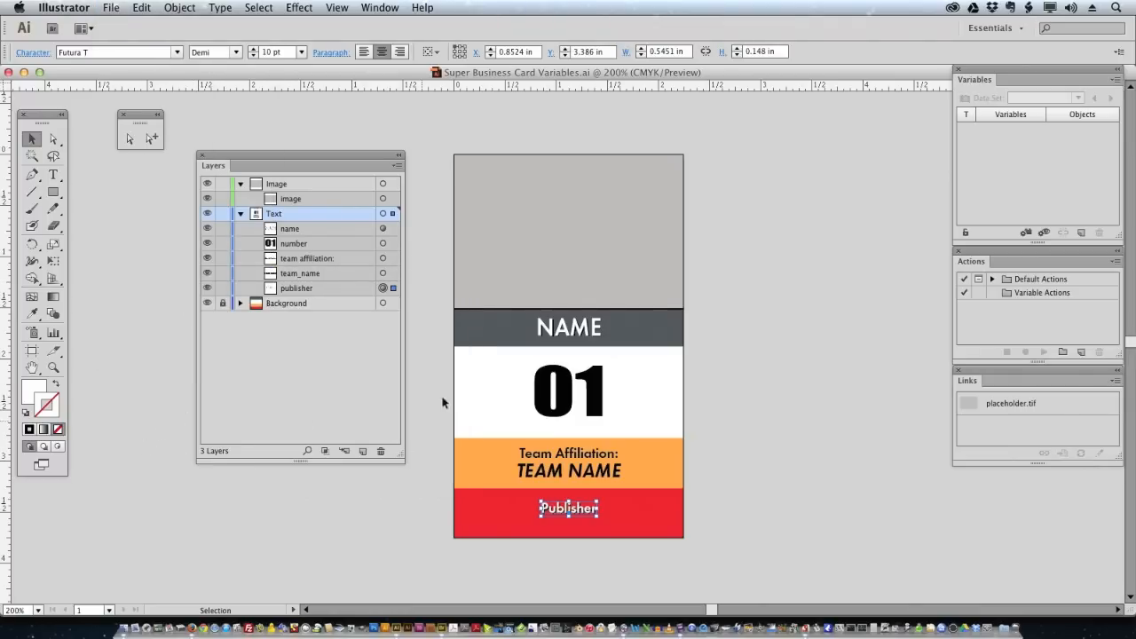
{"action": "left_click", "coordinate": [573, 196]}
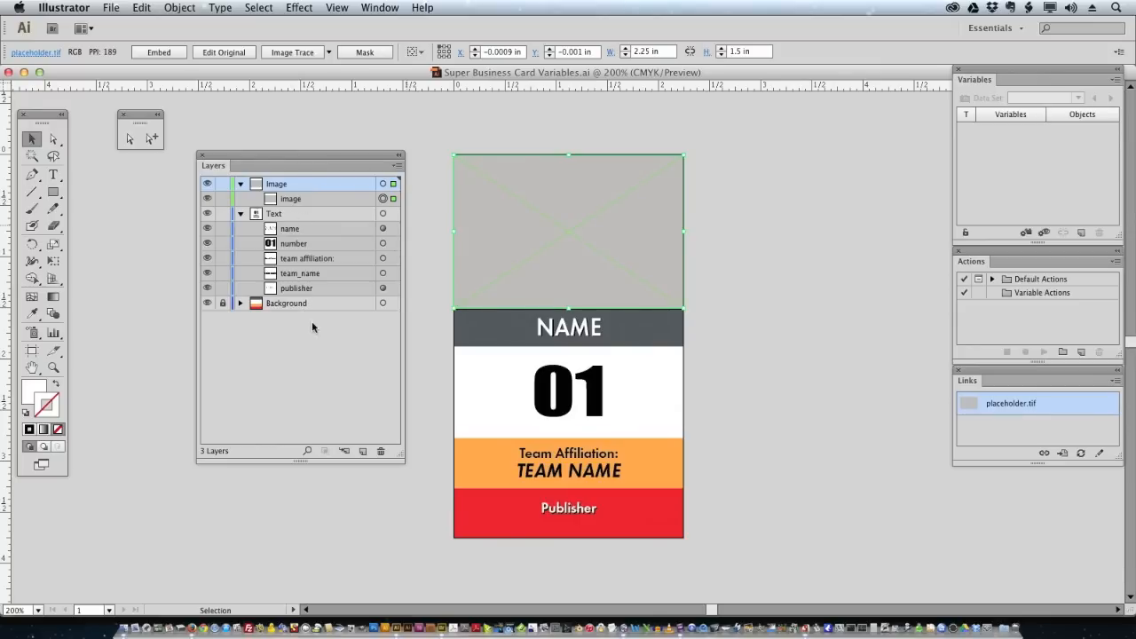
- Expand the Image layer and confirm its sublayer is named image
{"action": "left_click", "coordinate": [240, 184]}
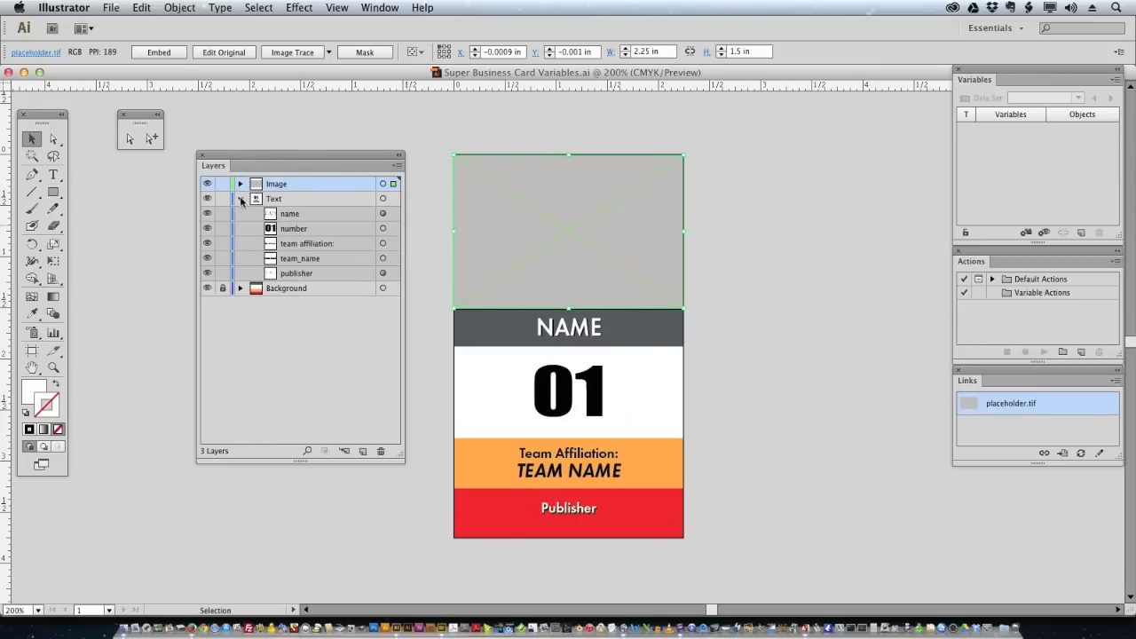
{"action": "left_click", "coordinate": [241, 199]}
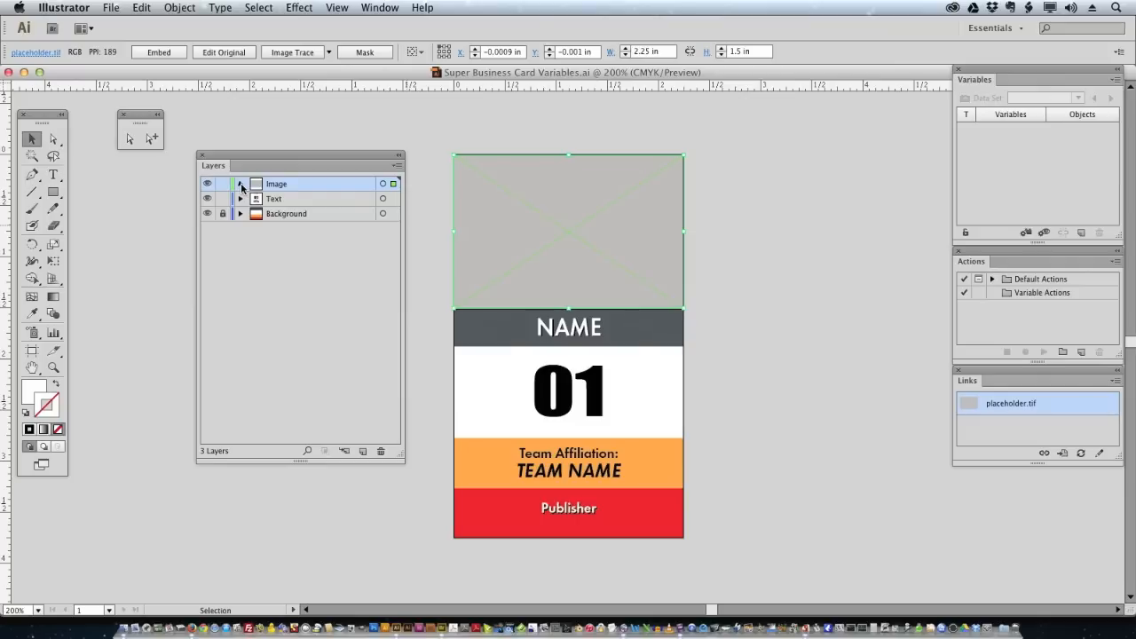
{"action": "left_click", "coordinate": [240, 184]}
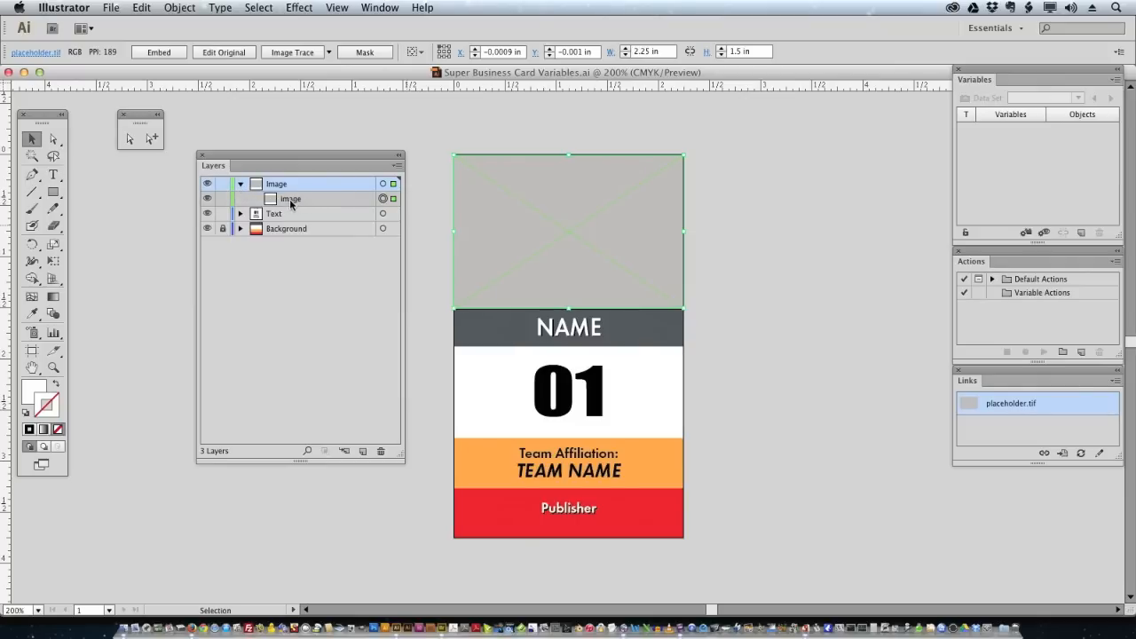
{"action": "left_click", "coordinate": [290, 201]}
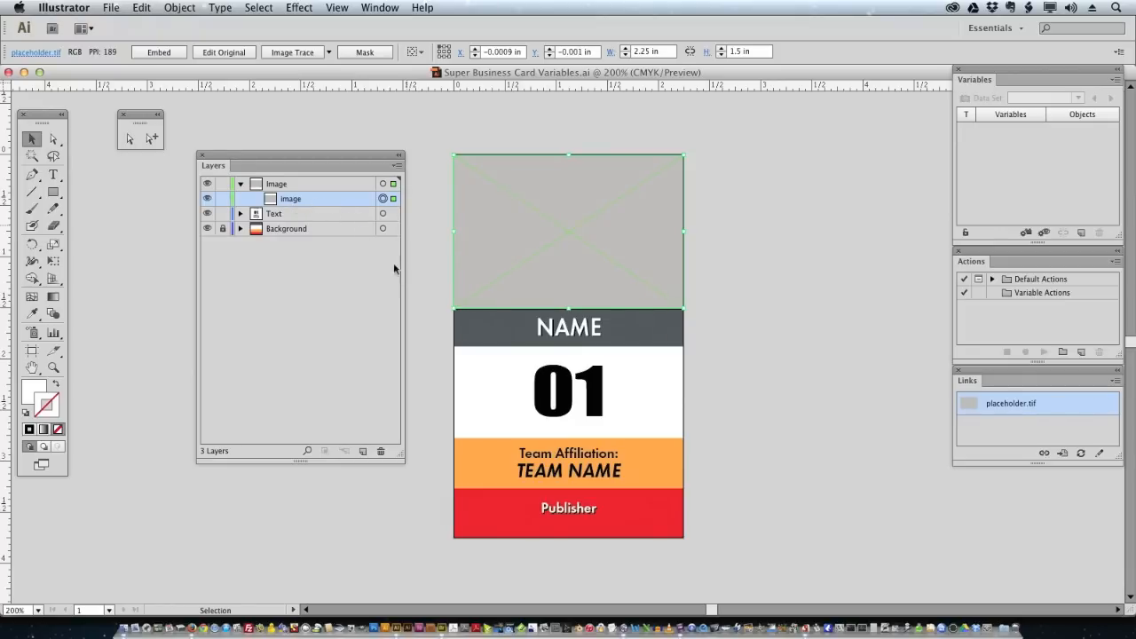
{"action": "double_click", "coordinate": [290, 199]}
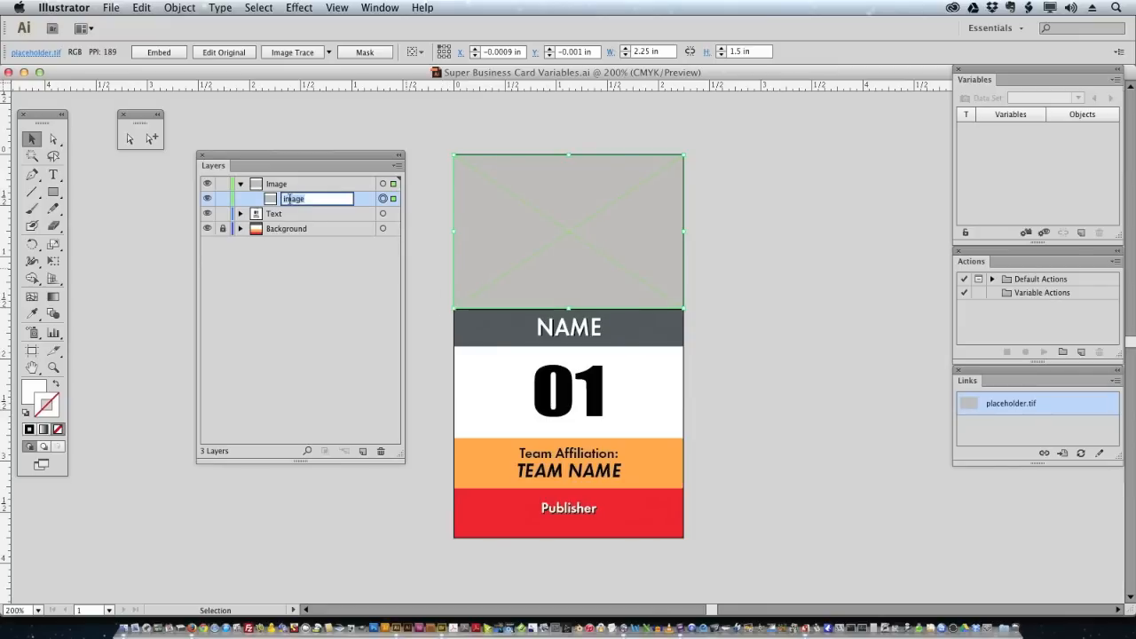
{"action": "left_click", "coordinate": [277, 257]}
- Review the name, number, team_name and publisher text sublayers, then deselect the card
{"action": "left_click", "coordinate": [241, 214]}
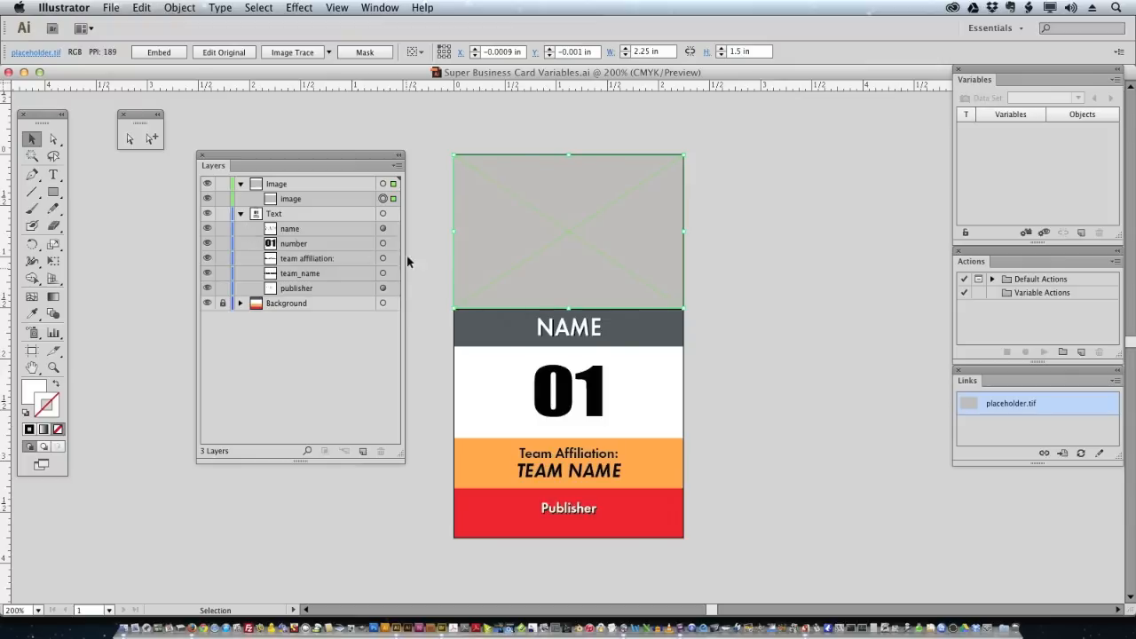
{"action": "left_click", "coordinate": [581, 335]}
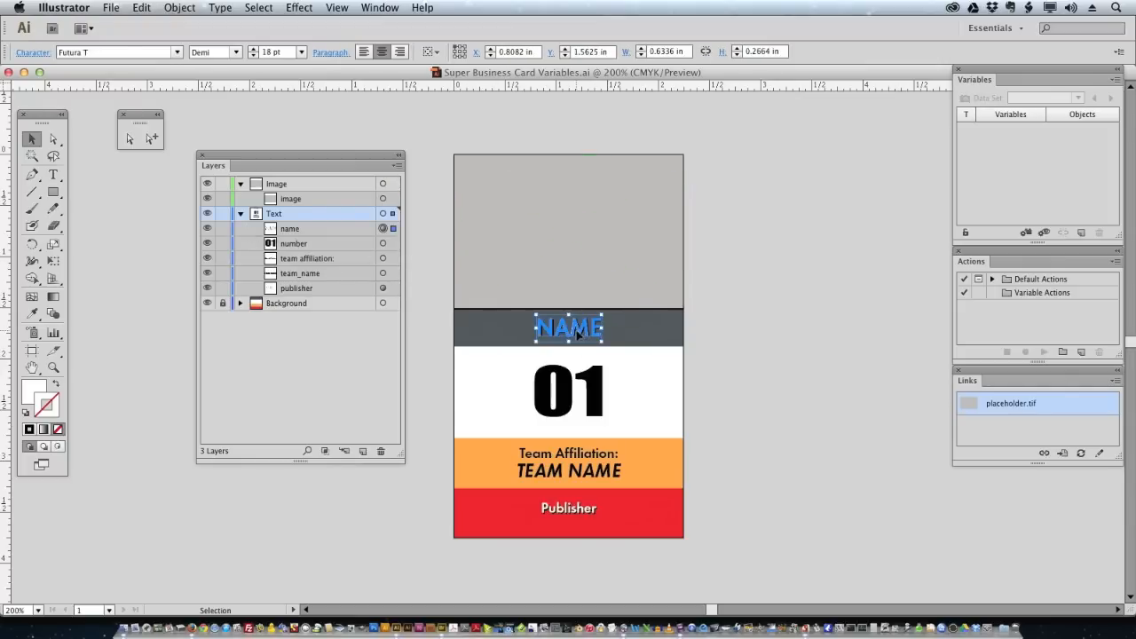
{"action": "left_click", "coordinate": [299, 247]}
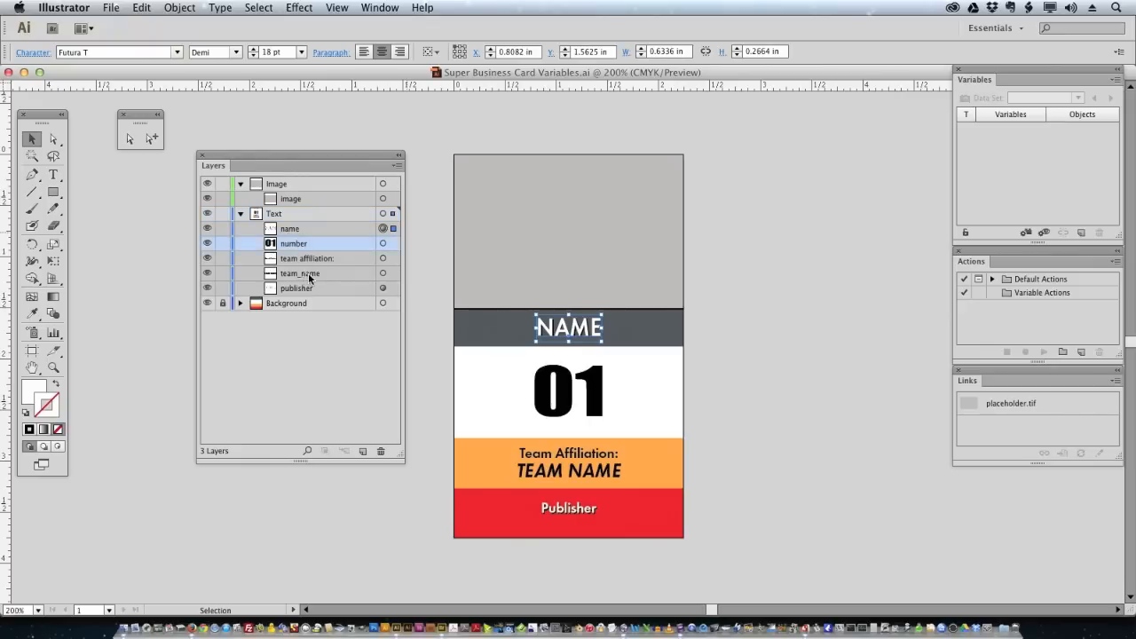
{"action": "left_click", "coordinate": [308, 277]}
{"action": "left_click", "coordinate": [305, 291]}
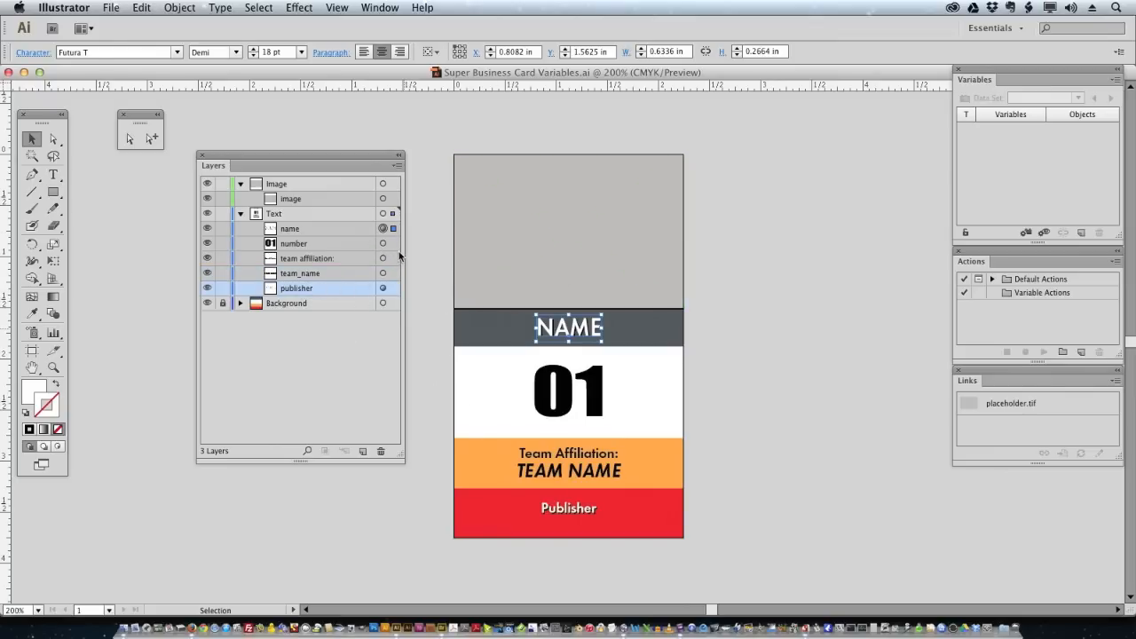
{"action": "left_click", "coordinate": [787, 348]}
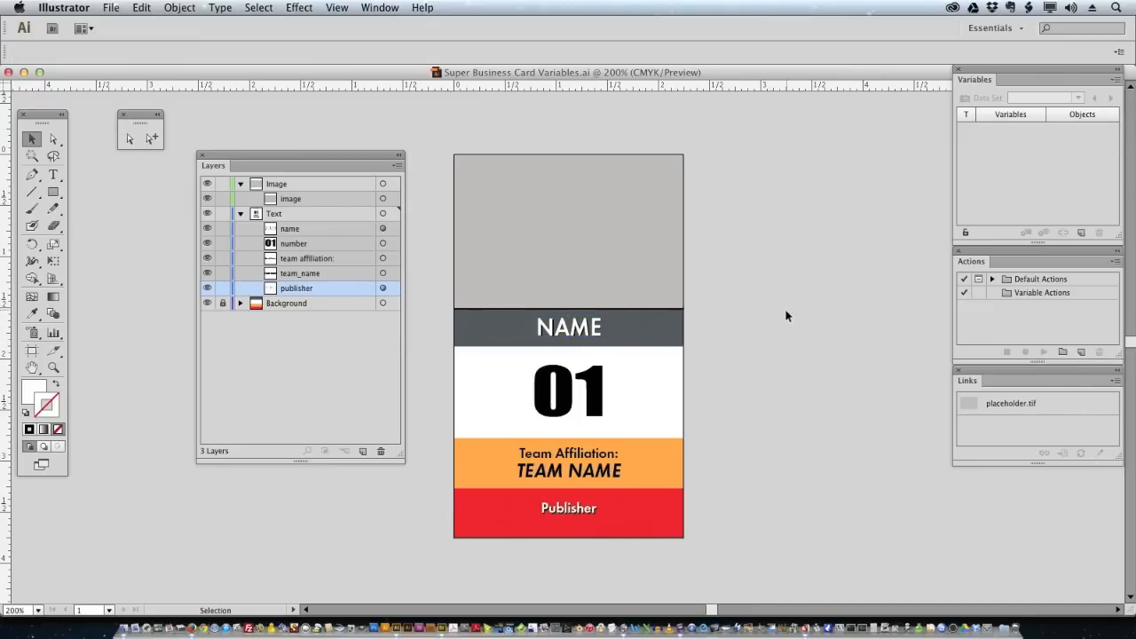
{"action": "key", "text": "super"}
{"action": "key", "text": "super+Tab"}
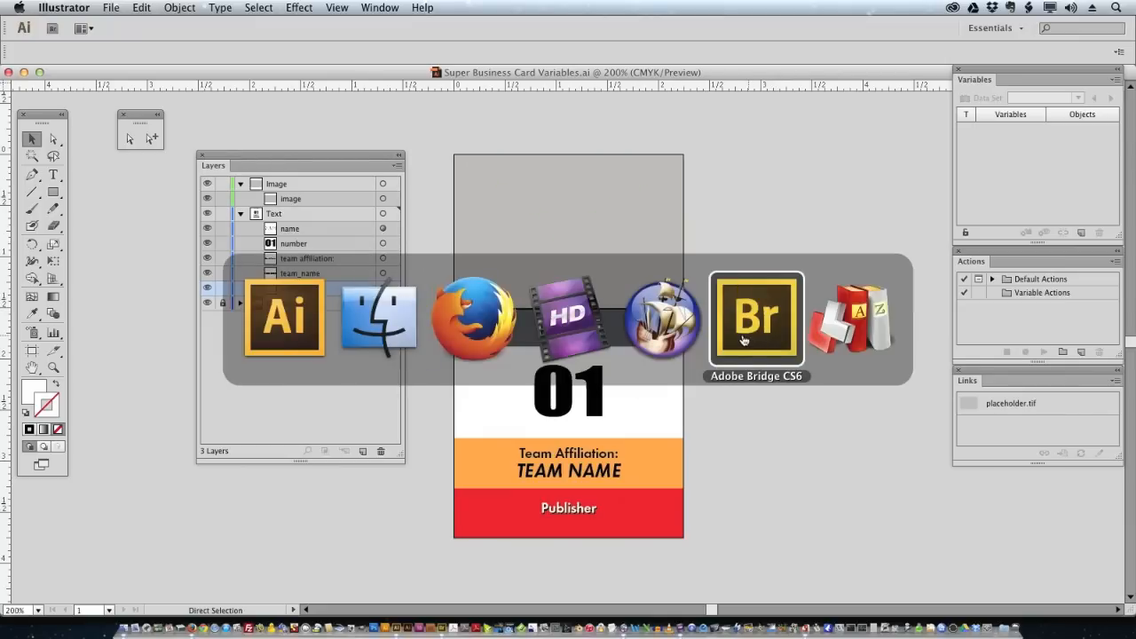
{"action": "left_click", "coordinate": [658, 333]}
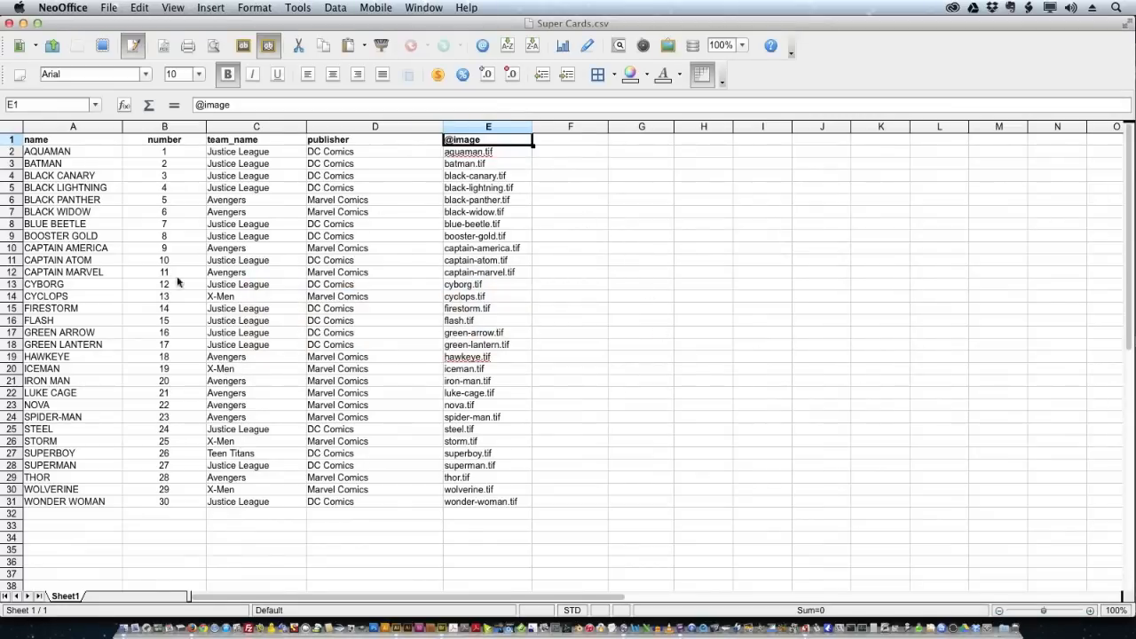
{"action": "left_click", "coordinate": [107, 145]}
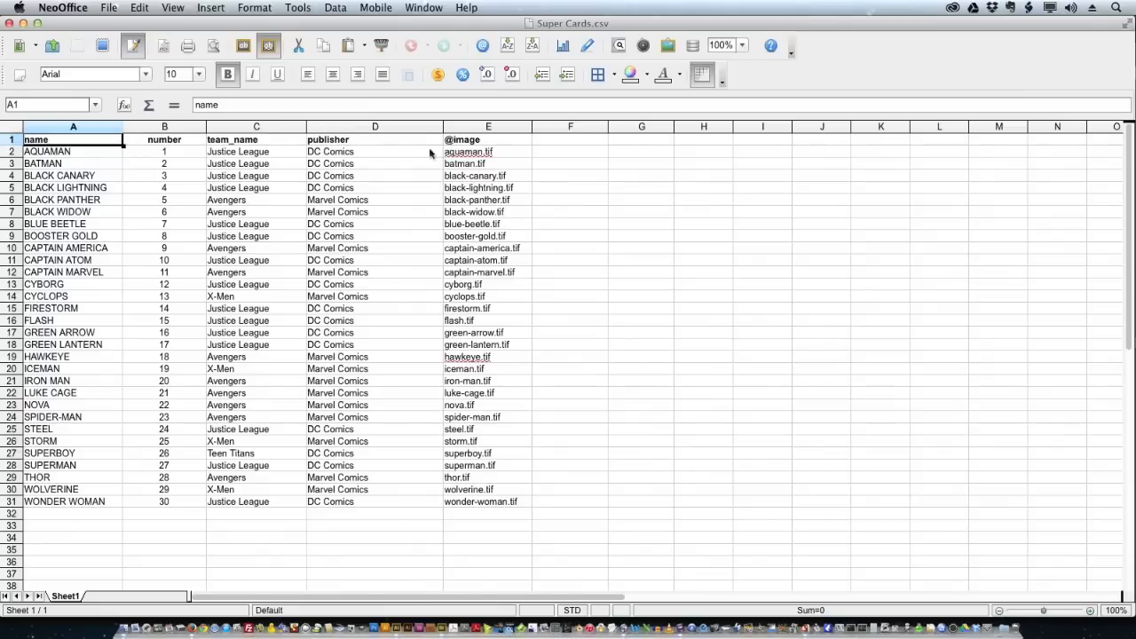
{"action": "left_click", "coordinate": [486, 142]}
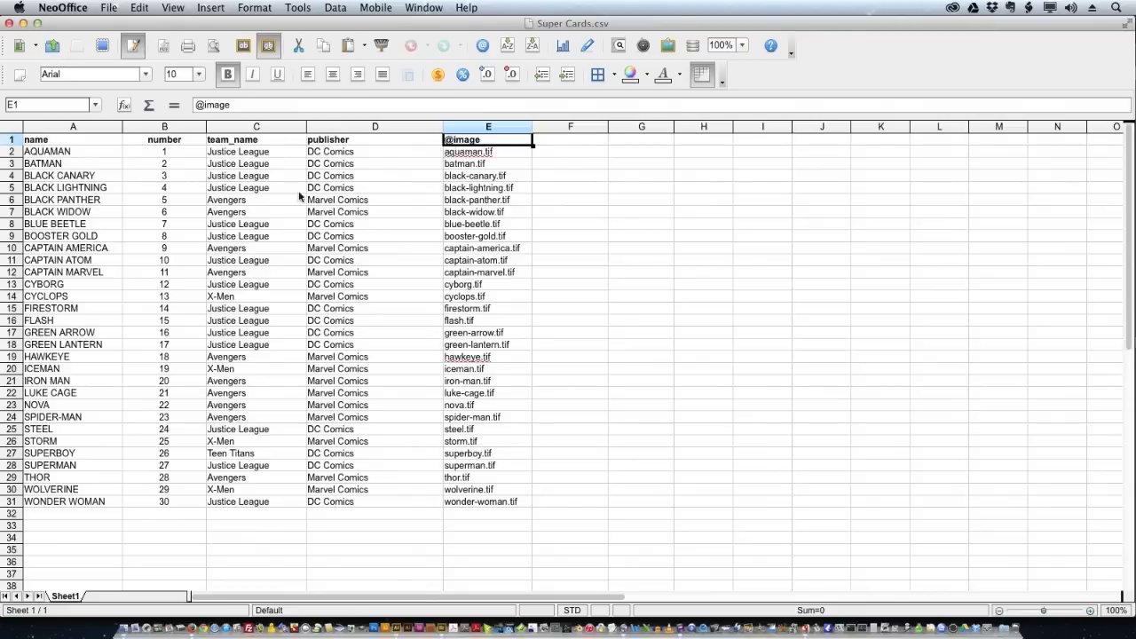
{"action": "left_click", "coordinate": [281, 143]}
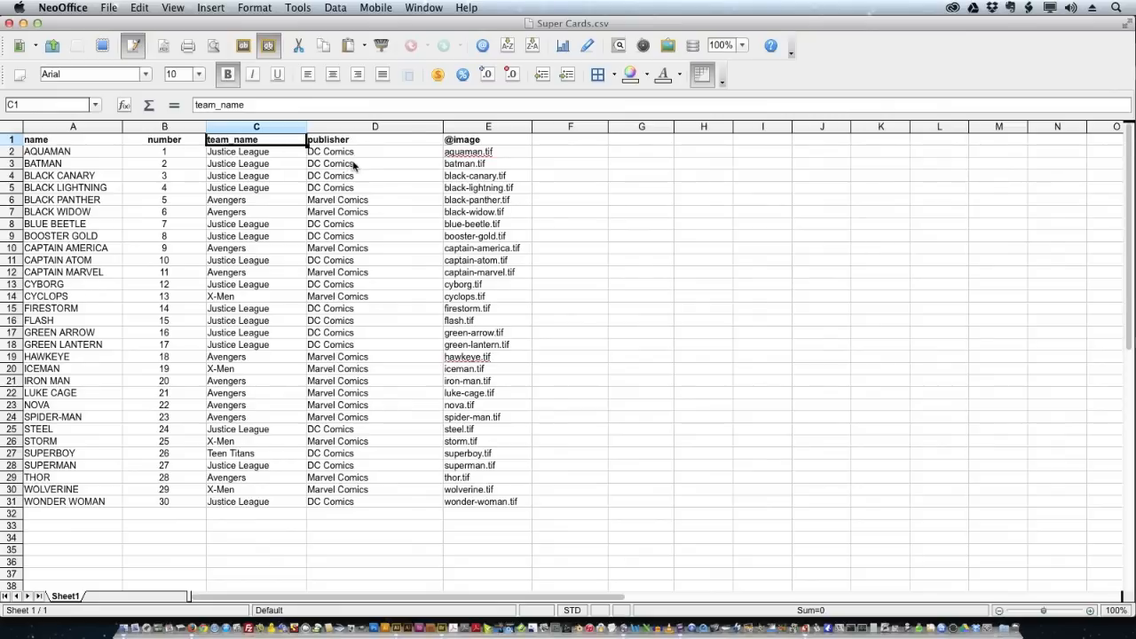
{"action": "left_click", "coordinate": [15, 142]}
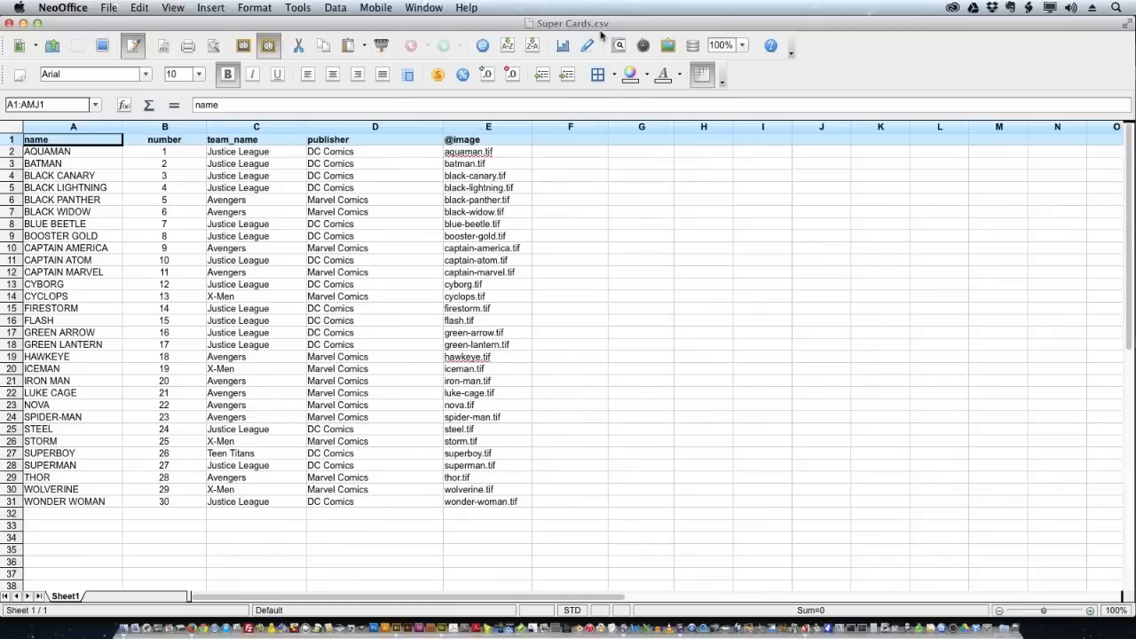
- Open the CSV's Save As dialog and cancel without saving
{"action": "left_click", "coordinate": [110, 8]}
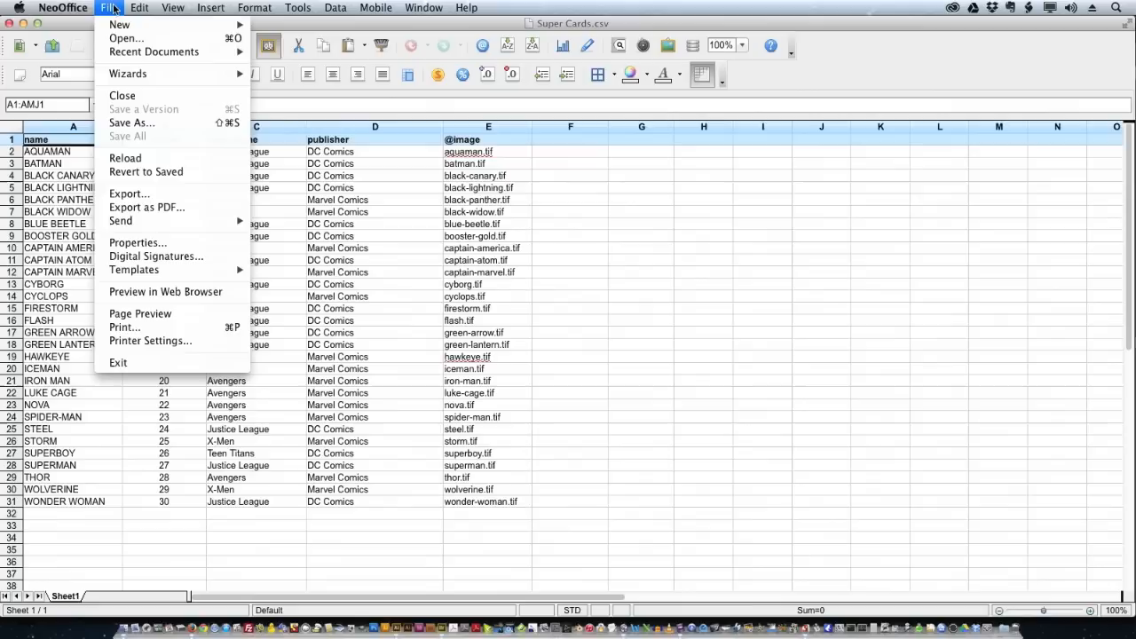
{"action": "left_click", "coordinate": [135, 125]}
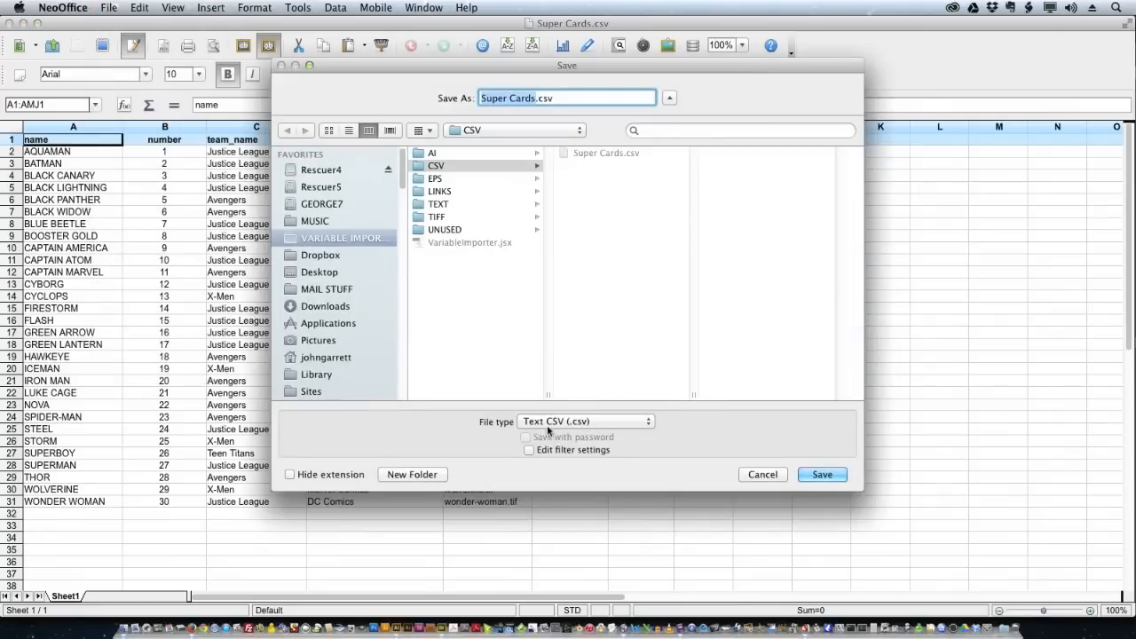
{"action": "left_click", "coordinate": [760, 475]}
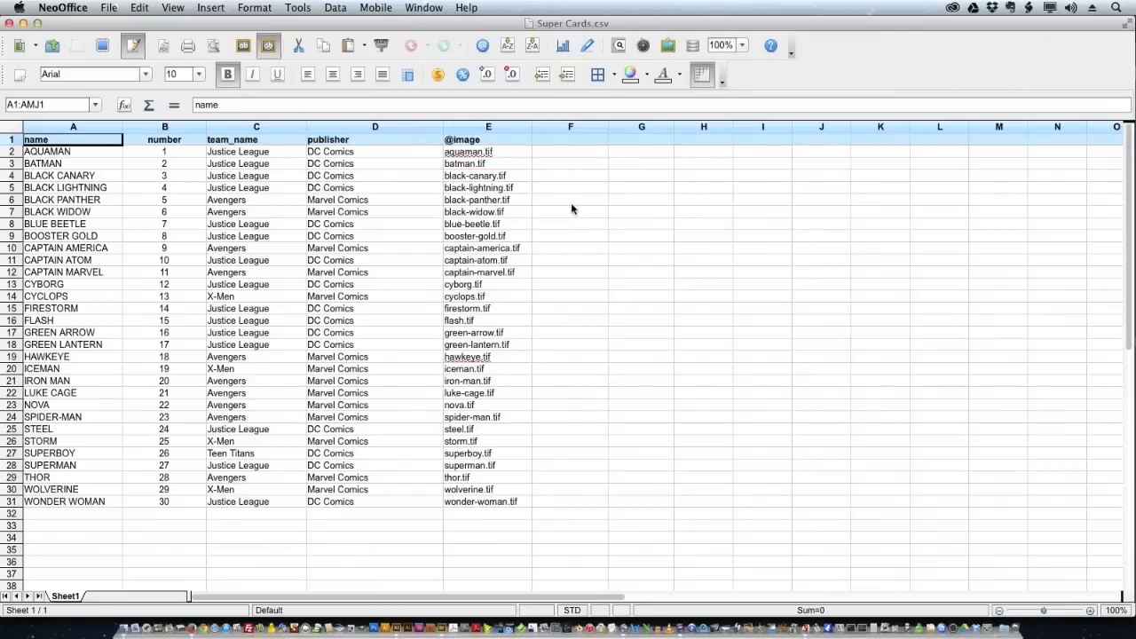
- Back in Illustrator, select placeholder.tif, open Place, and cancel leaving the image unchanged
{"action": "key", "text": "super+Tab"}
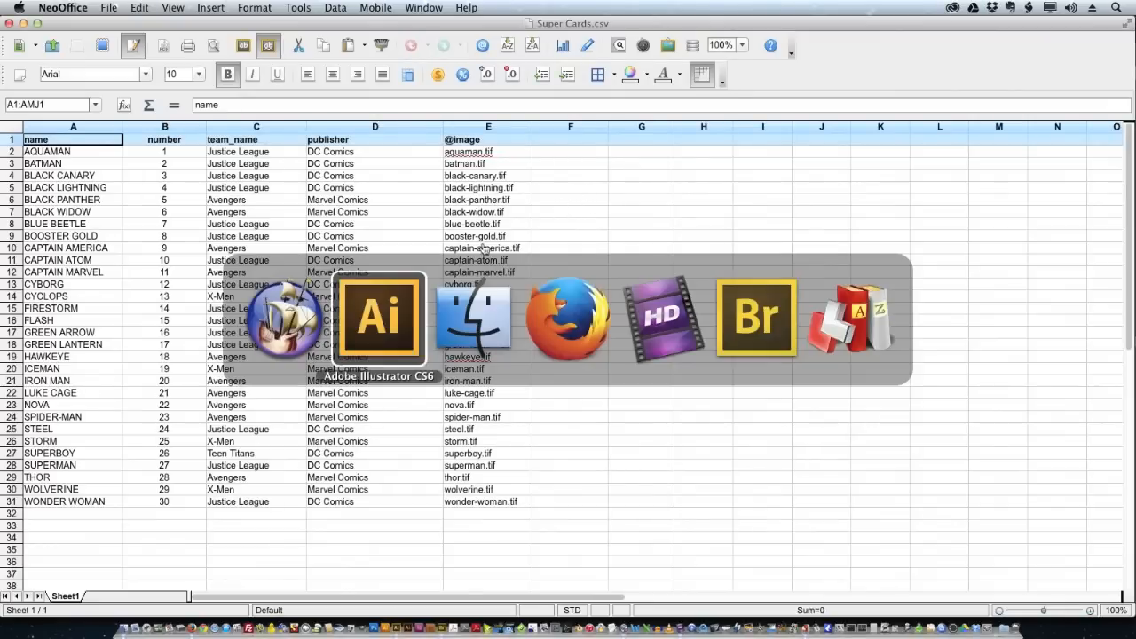
{"action": "left_click", "coordinate": [397, 327]}
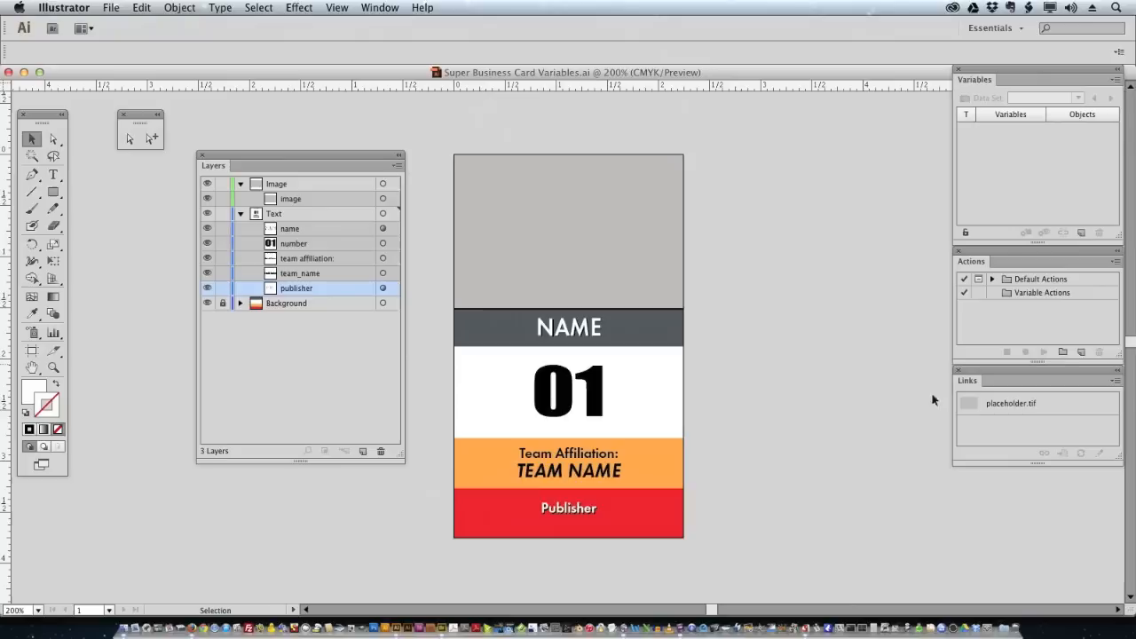
{"action": "left_click", "coordinate": [583, 204]}
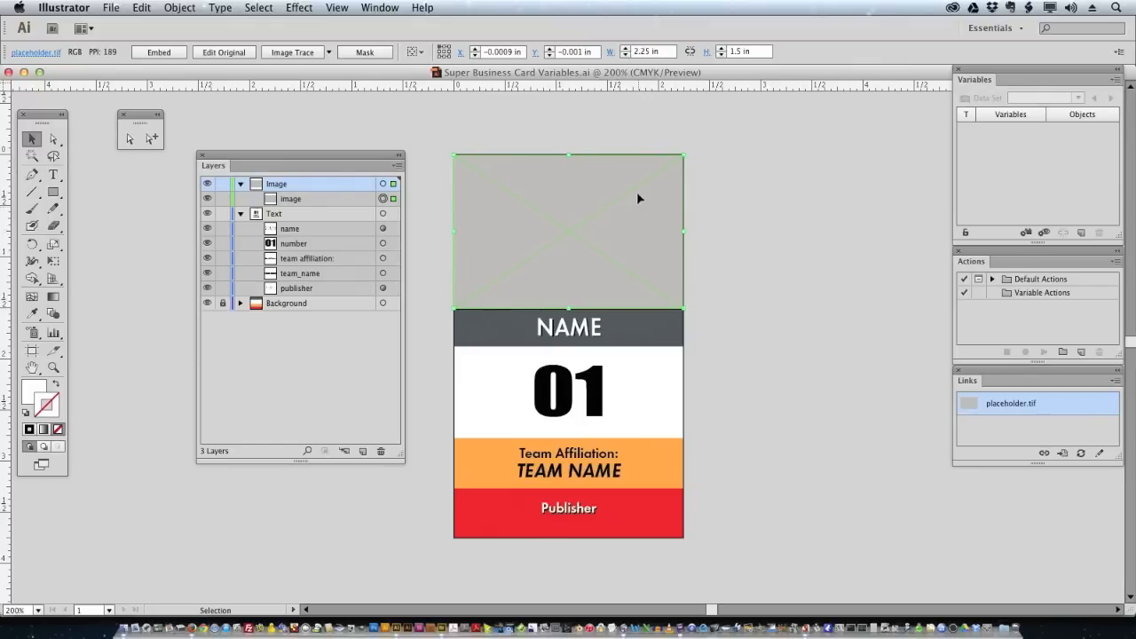
{"action": "left_click", "coordinate": [112, 7]}
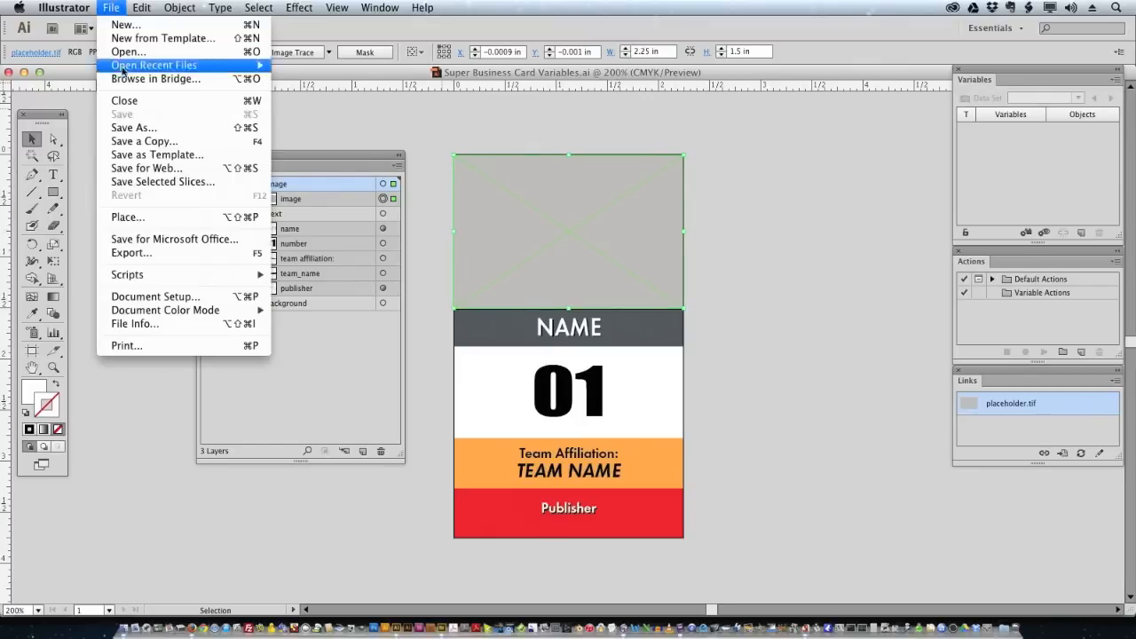
{"action": "left_click", "coordinate": [135, 217]}
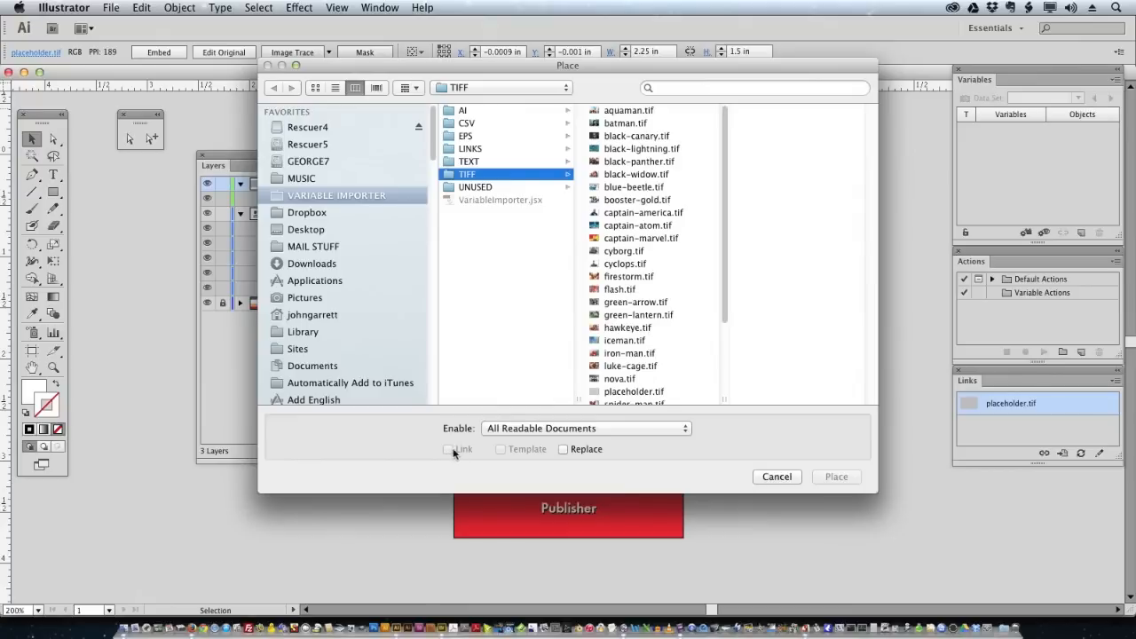
{"action": "left_click", "coordinate": [776, 477]}
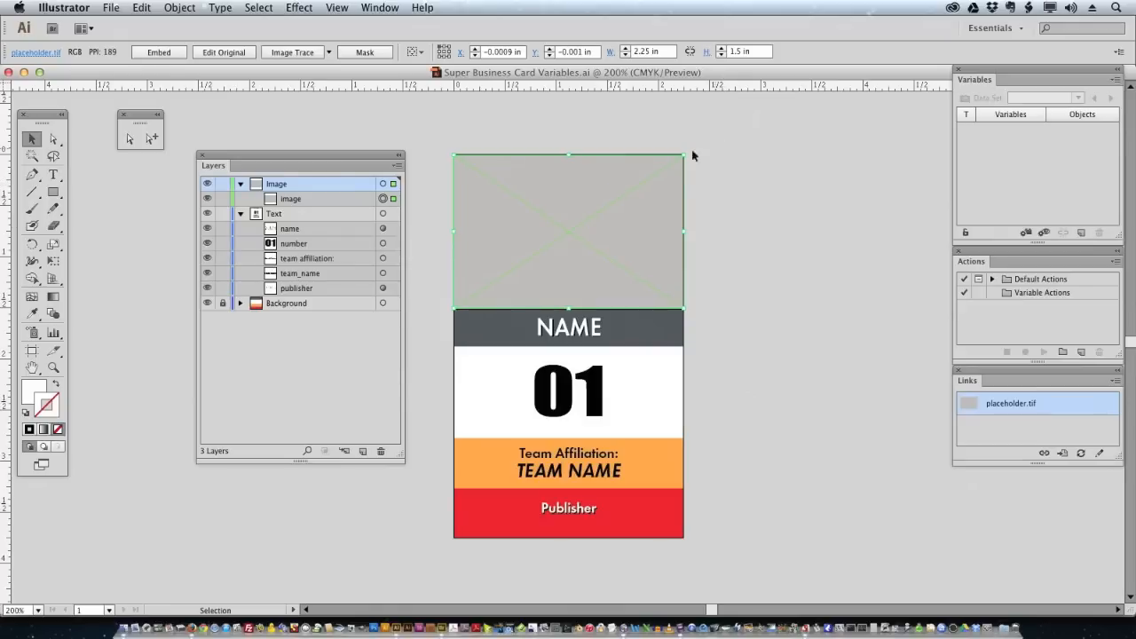
{"action": "left_click", "coordinate": [755, 161]}
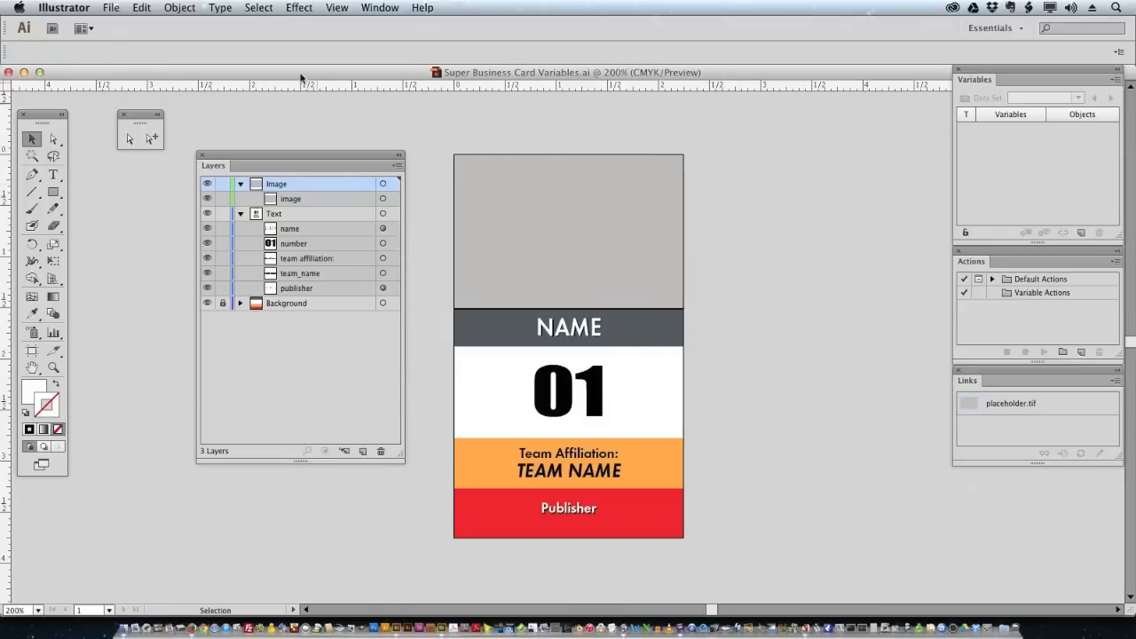
- Run the VariableImporter script and load Super Cards.csv from the CSV folder
{"action": "left_click", "coordinate": [121, 7]}
{"action": "mouse_move", "coordinate": [151, 275]}
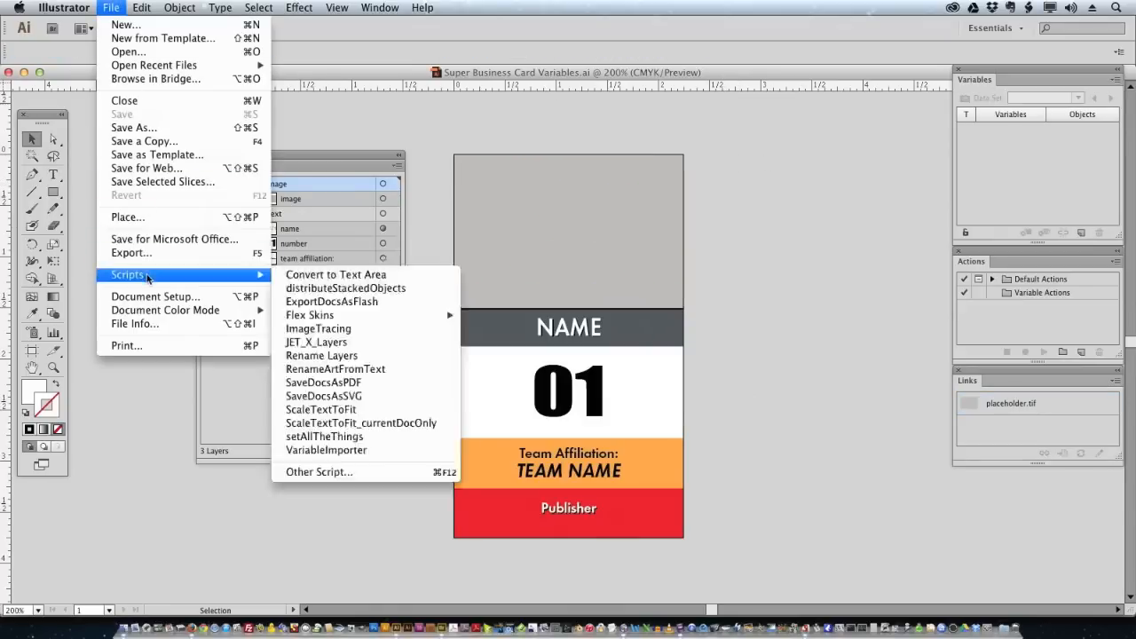
{"action": "left_click", "coordinate": [384, 453]}
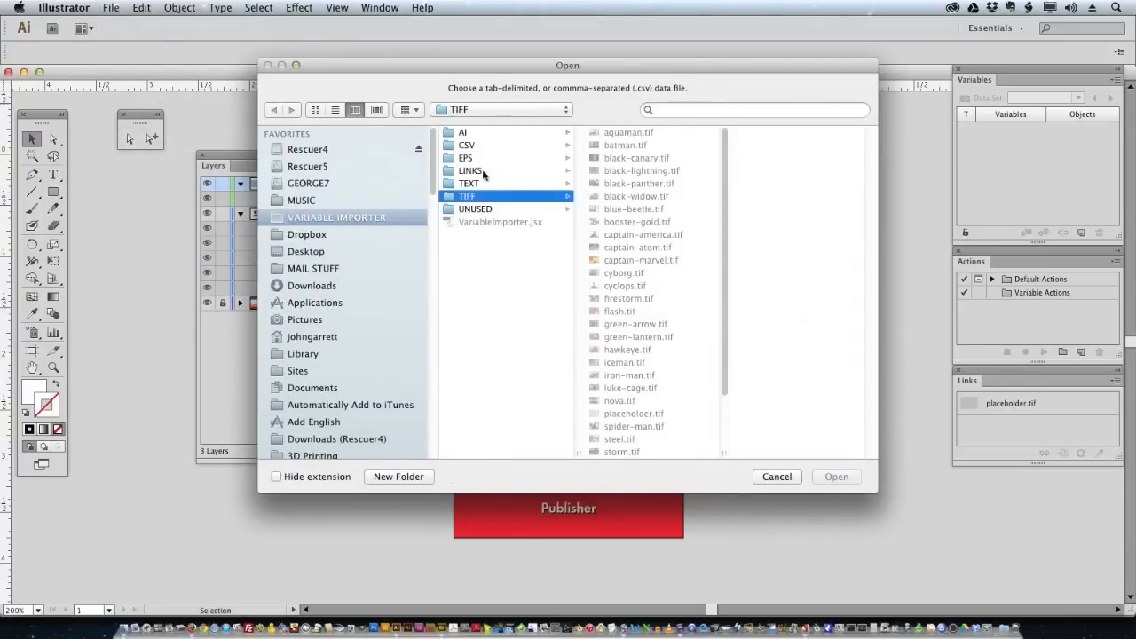
{"action": "left_click", "coordinate": [468, 145]}
{"action": "left_click", "coordinate": [650, 133]}
{"action": "left_click", "coordinate": [850, 478]}
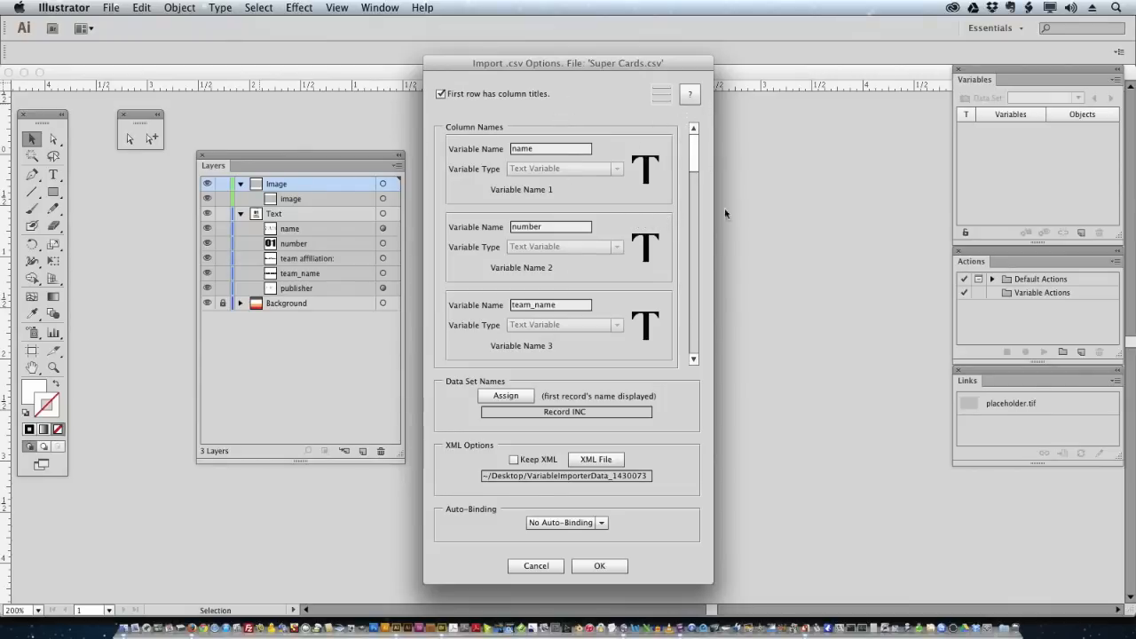
- Review the column variable names and types, keeping image as a Linked File Variable
{"action": "left_click_drag", "start_coordinate": [693, 157], "coordinate": [694, 157]}
{"action": "left_click_drag", "start_coordinate": [696, 161], "coordinate": [686, 280]}
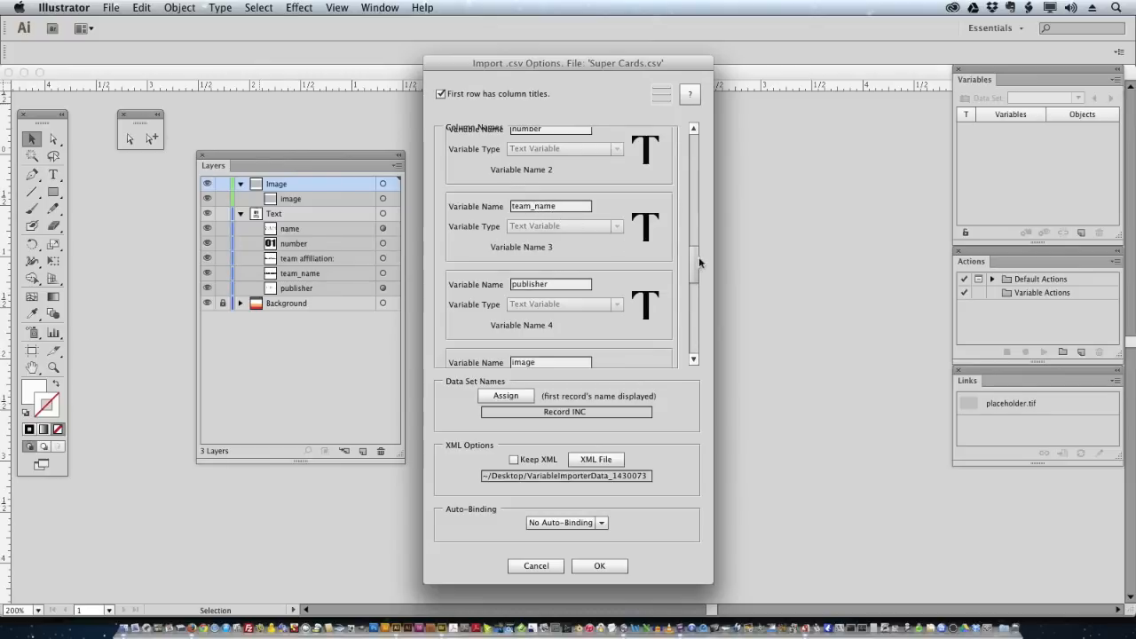
{"action": "left_click_drag", "start_coordinate": [691, 273], "coordinate": [644, 336]}
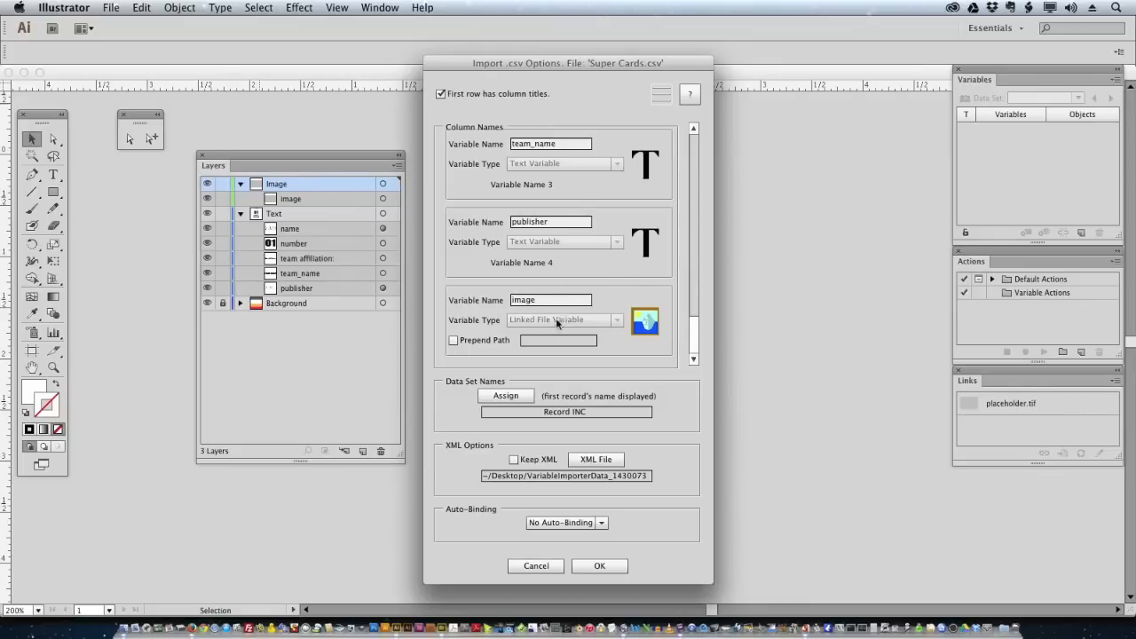
- Enable Prepend Path for the image variable using the VARIABLE IMPORTER/TIFF folder
{"action": "left_click", "coordinate": [455, 341]}
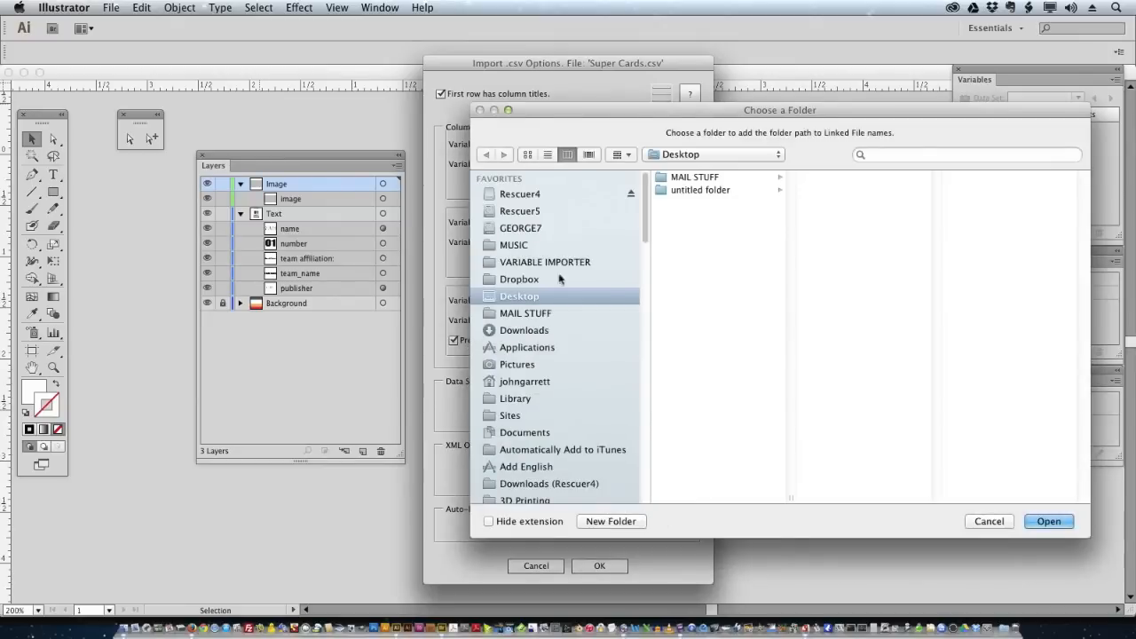
{"action": "left_click", "coordinate": [560, 263]}
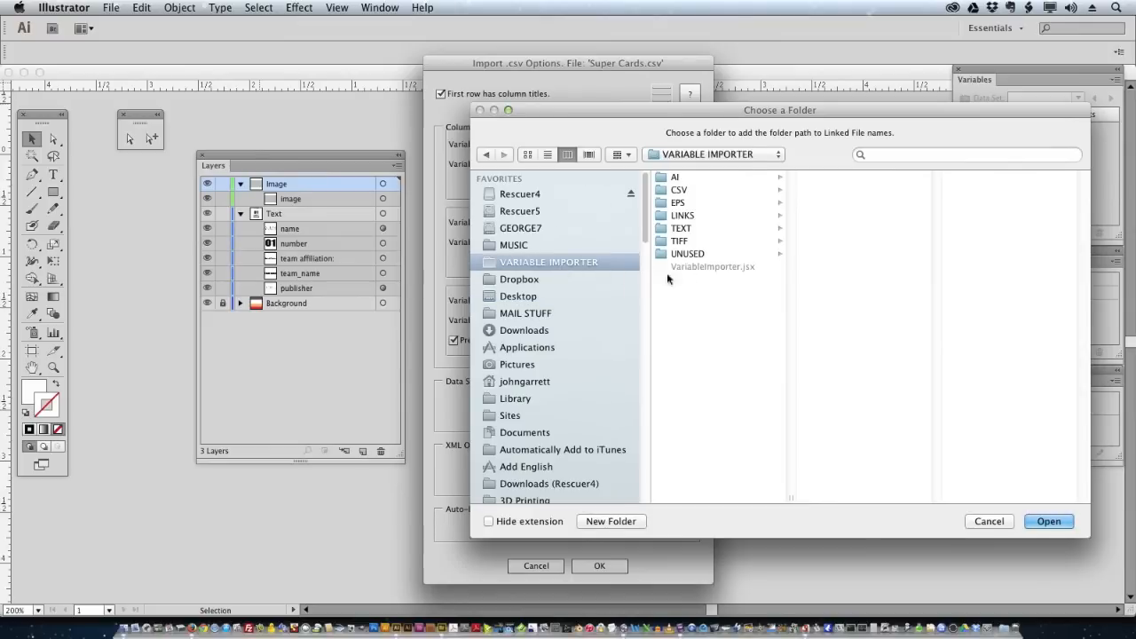
{"action": "left_click", "coordinate": [688, 242]}
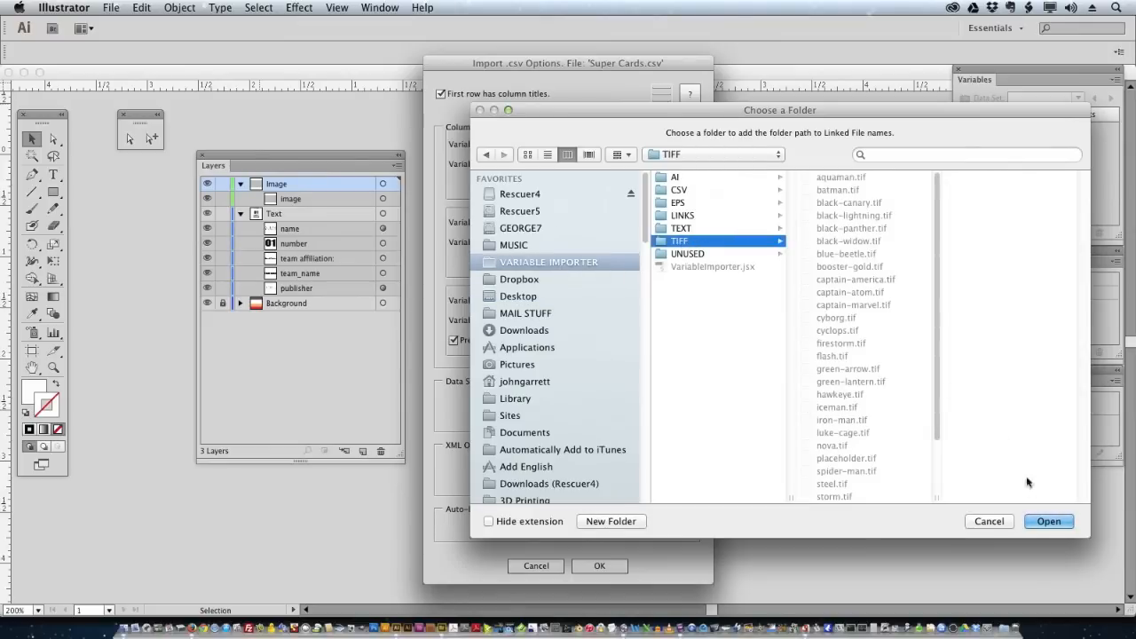
{"action": "left_click", "coordinate": [1037, 522]}
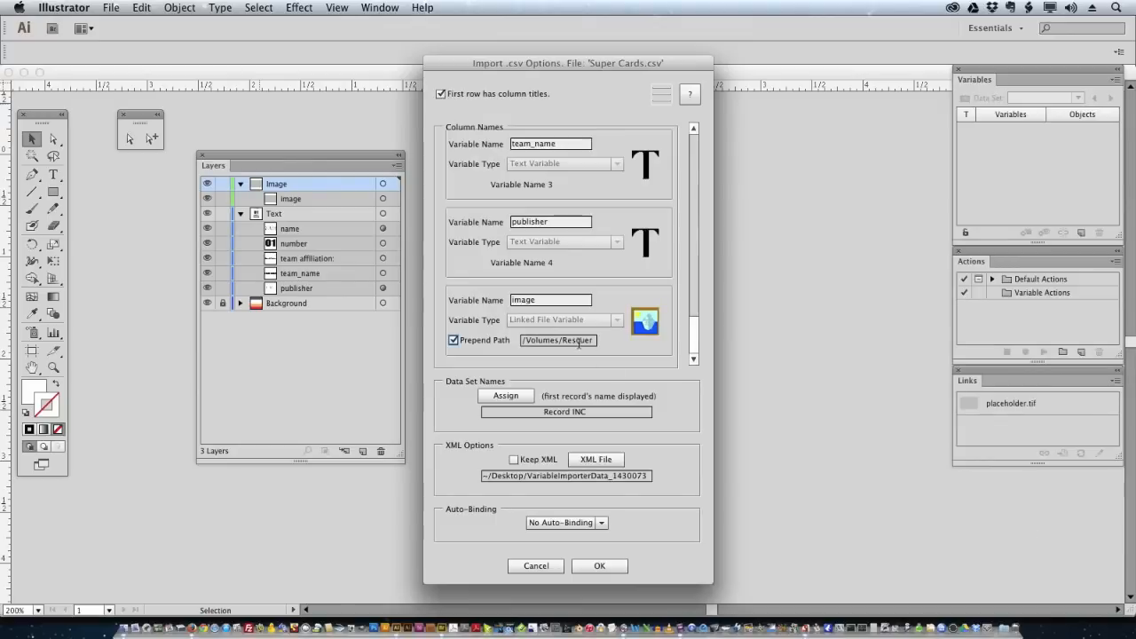
{"action": "left_click", "coordinate": [578, 340]}
{"action": "left_click_drag", "start_coordinate": [579, 341], "coordinate": [699, 346]}
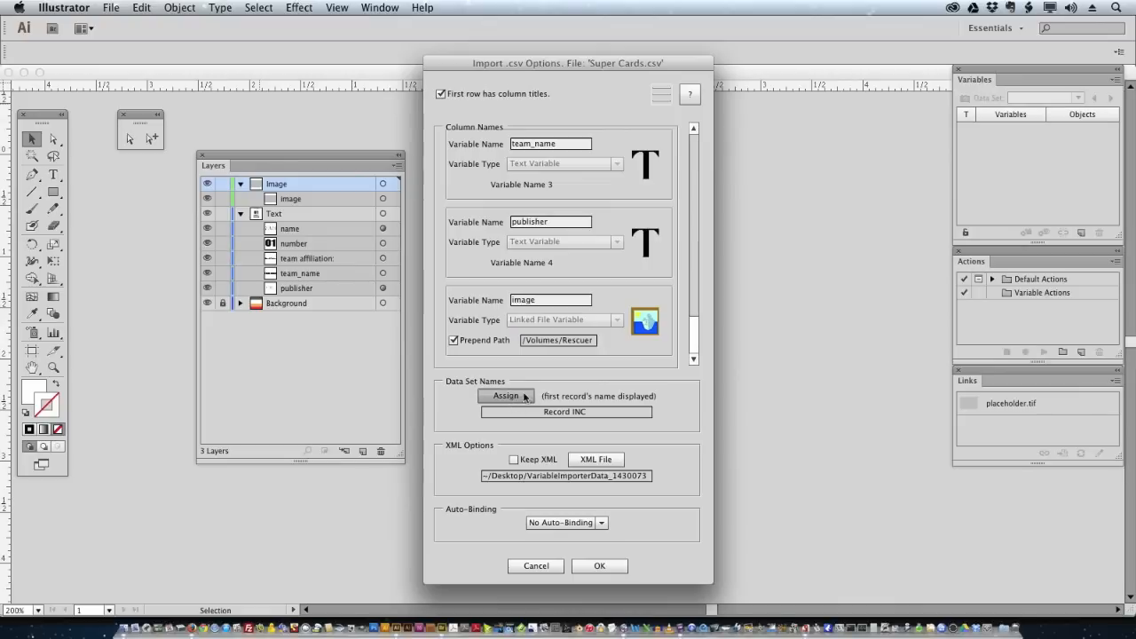
- Name data sets as Variable 1 Value, a dash, then Increment (name-INC), and confirm
{"action": "left_click", "coordinate": [511, 398]}
{"action": "left_click_drag", "start_coordinate": [613, 186], "coordinate": [616, 174]}
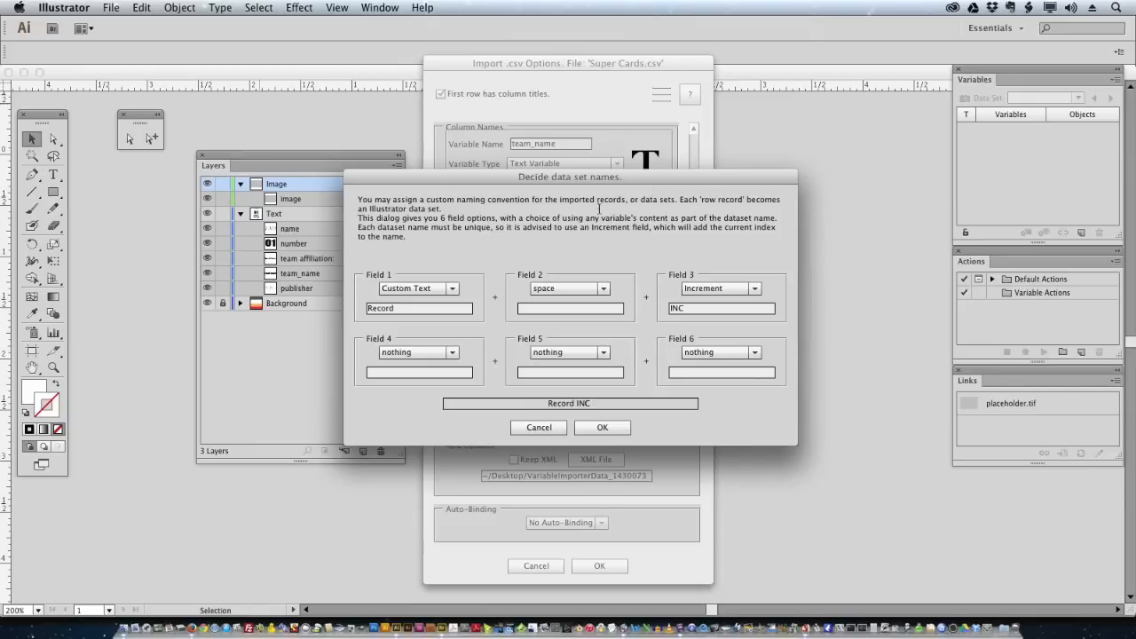
{"action": "left_click", "coordinate": [452, 289]}
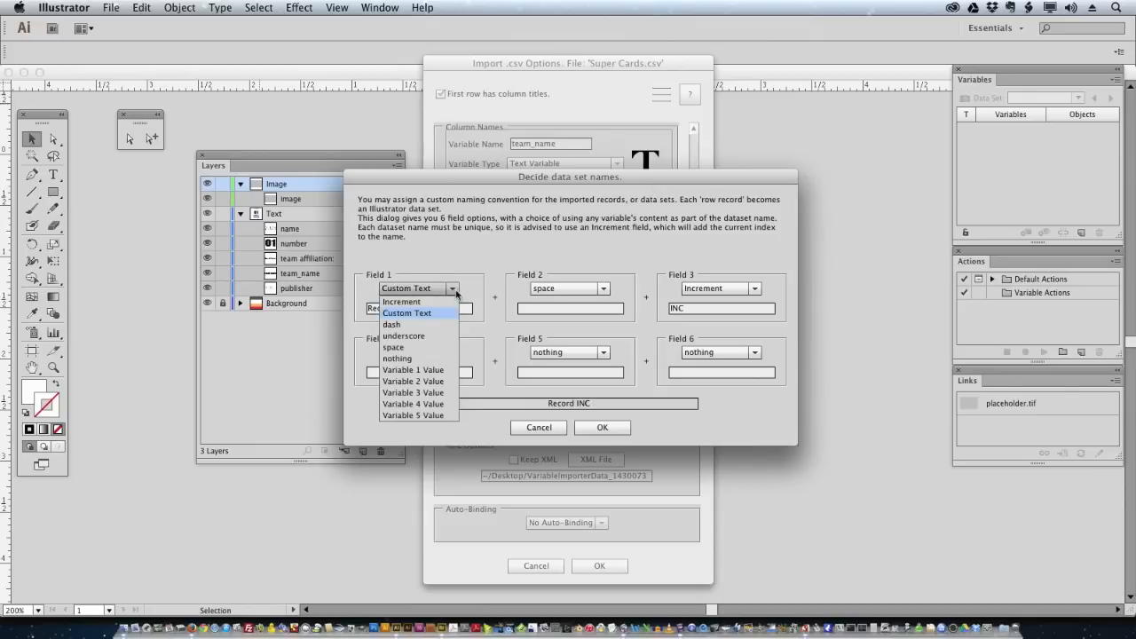
{"action": "left_click", "coordinate": [430, 371]}
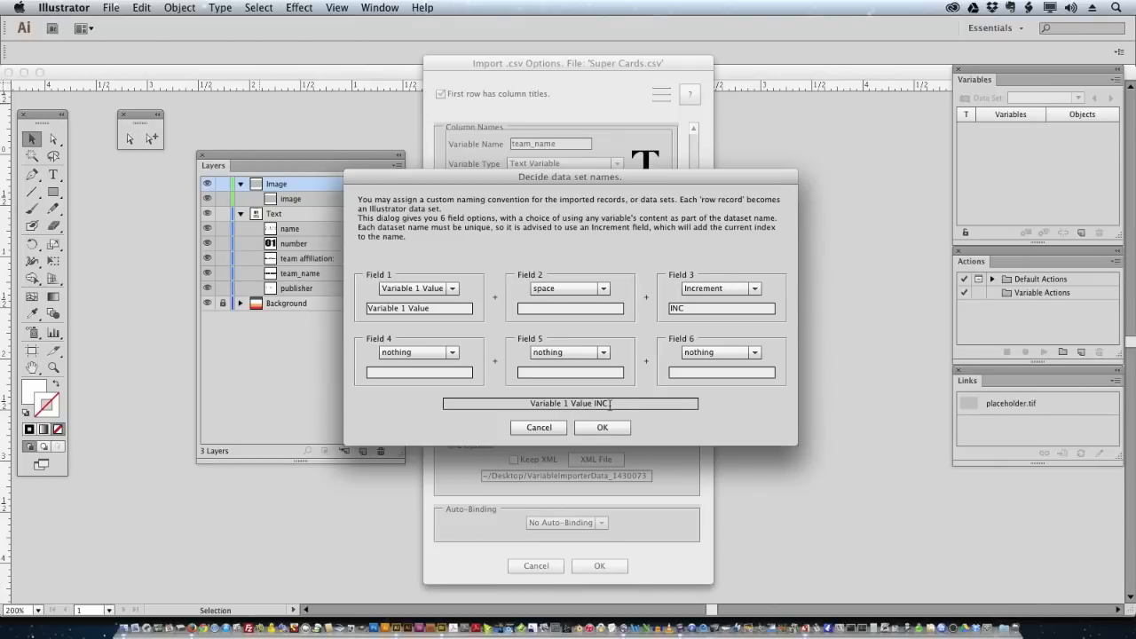
{"action": "left_click", "coordinate": [603, 290]}
{"action": "left_click", "coordinate": [559, 324]}
{"action": "left_click", "coordinate": [751, 288]}
{"action": "left_click", "coordinate": [602, 427]}
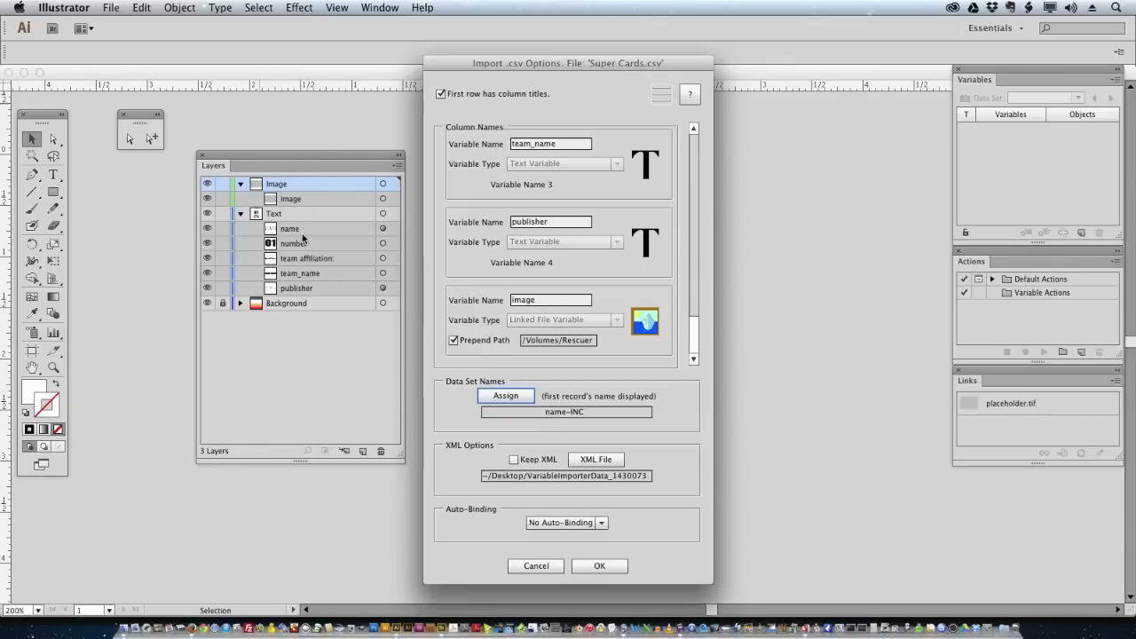
- Set Auto-Binding to Bind by Name, then check the importer settings page and return
{"action": "left_click", "coordinate": [603, 526]}
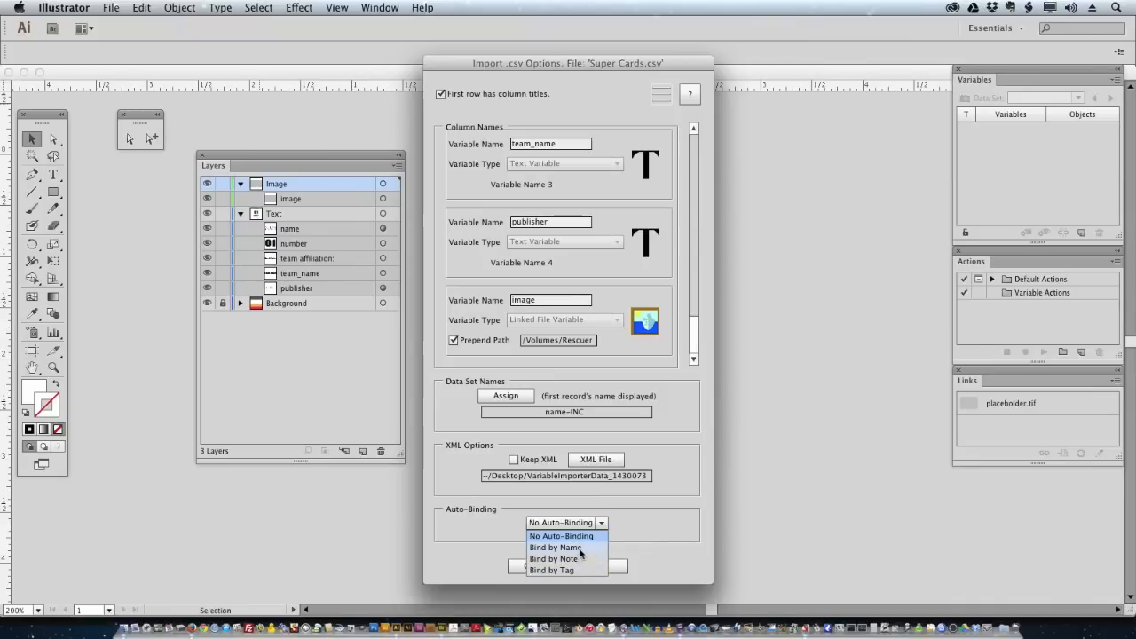
{"action": "left_click", "coordinate": [580, 549]}
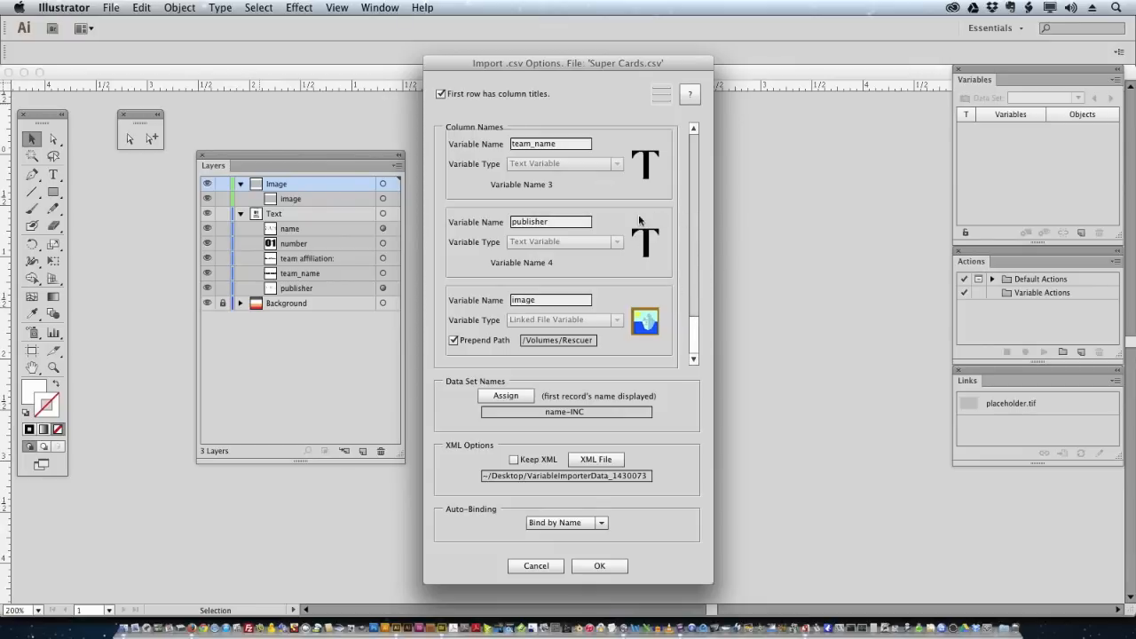
{"action": "left_click", "coordinate": [662, 99]}
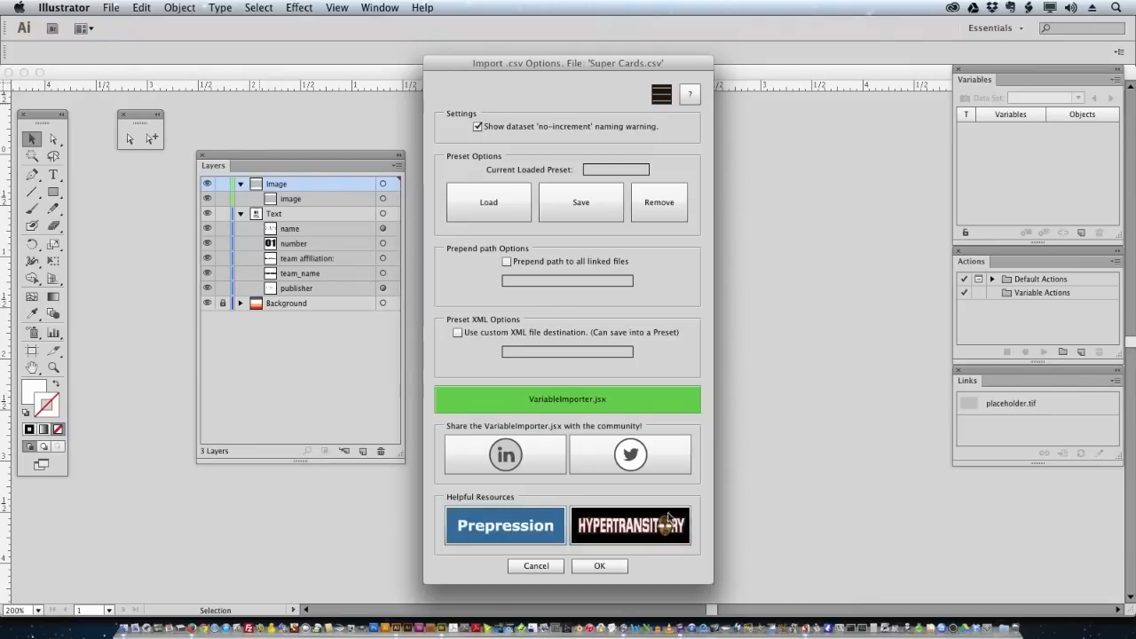
{"action": "left_click", "coordinate": [661, 96]}
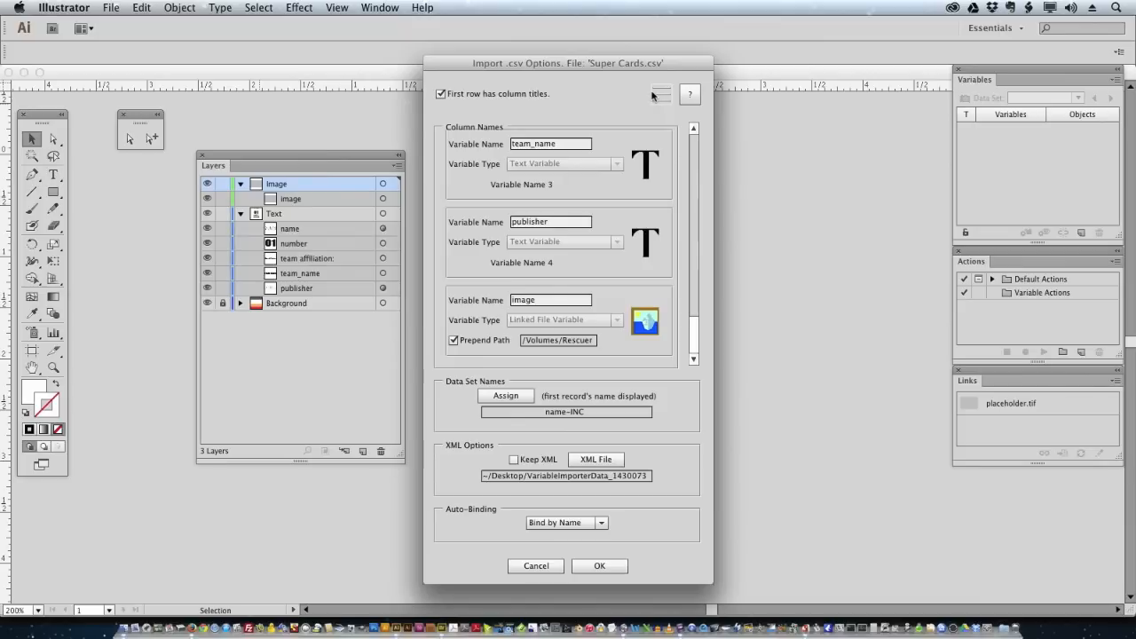
- Run the Super Cards.csv import and acknowledge the 5-variable, 30-record summary
{"action": "left_click", "coordinate": [600, 568]}
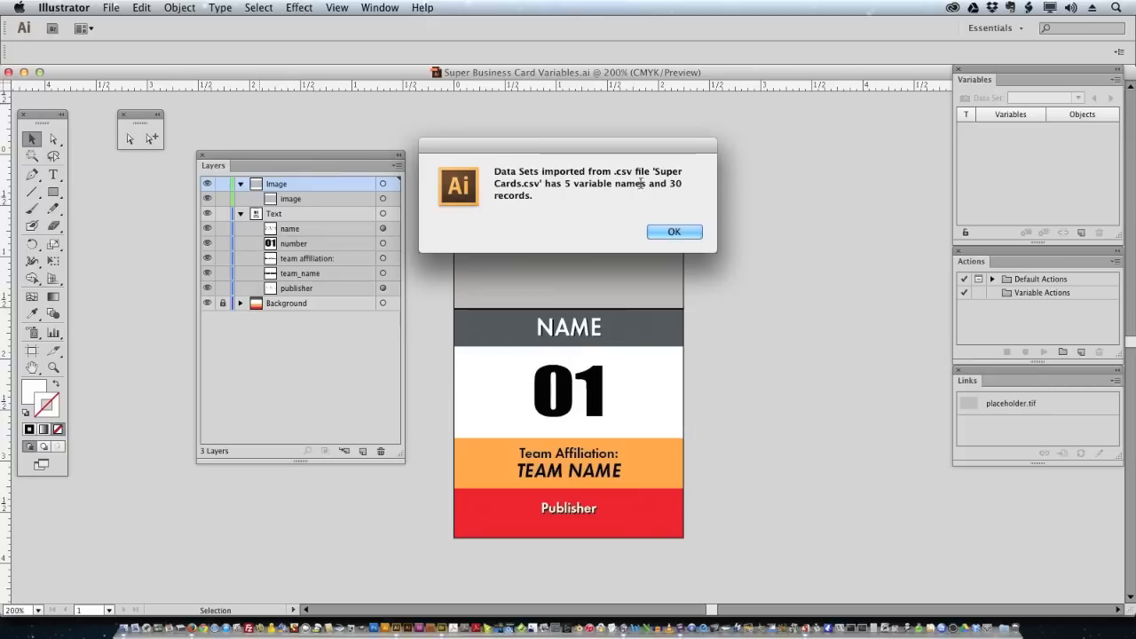
{"action": "left_click", "coordinate": [677, 232]}
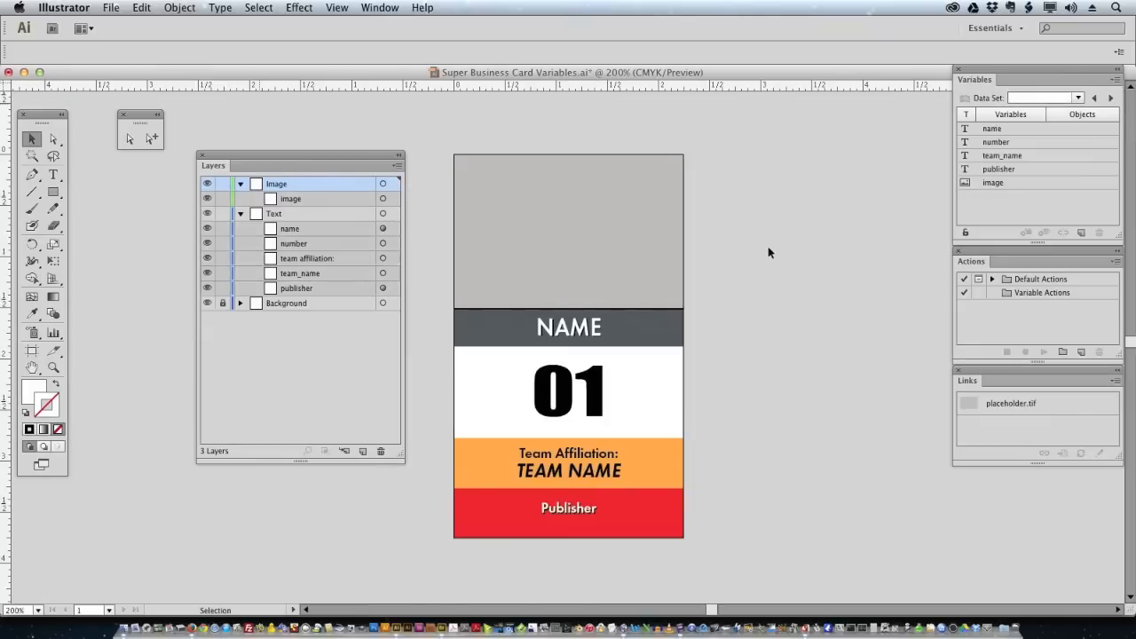
- Float the Variables panel out of the dock next to the artboard
{"action": "left_click_drag", "start_coordinate": [1011, 66], "coordinate": [806, 118]}
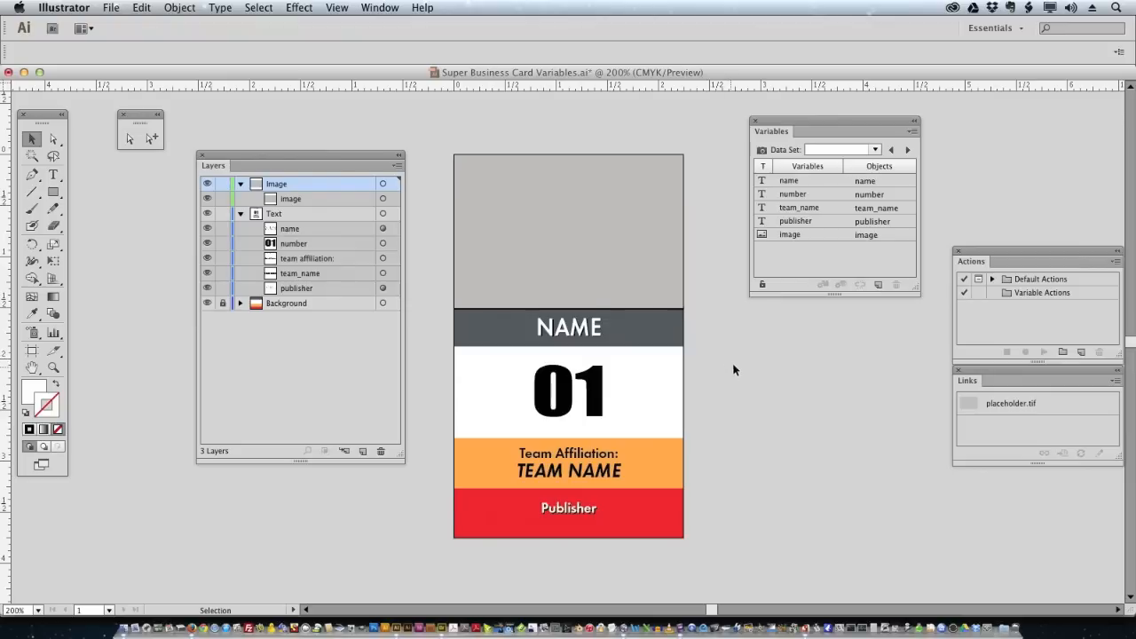
- Load the AQUAMAN-1 data set, then advance through the following heroes starting with Batman
{"action": "left_click", "coordinate": [875, 150]}
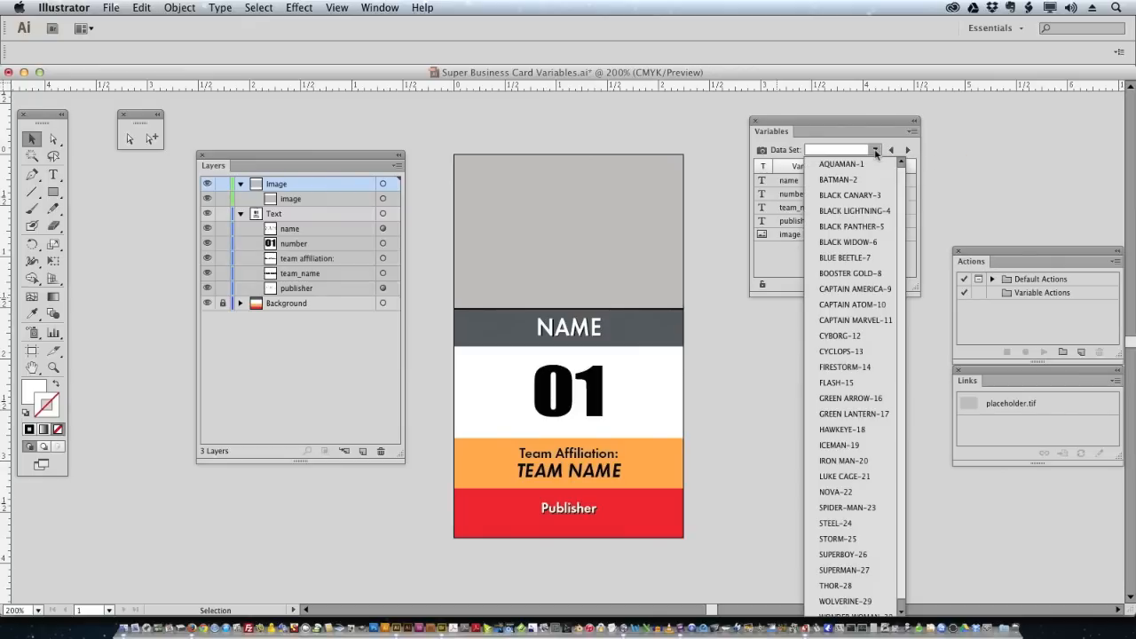
{"action": "left_click", "coordinate": [852, 164]}
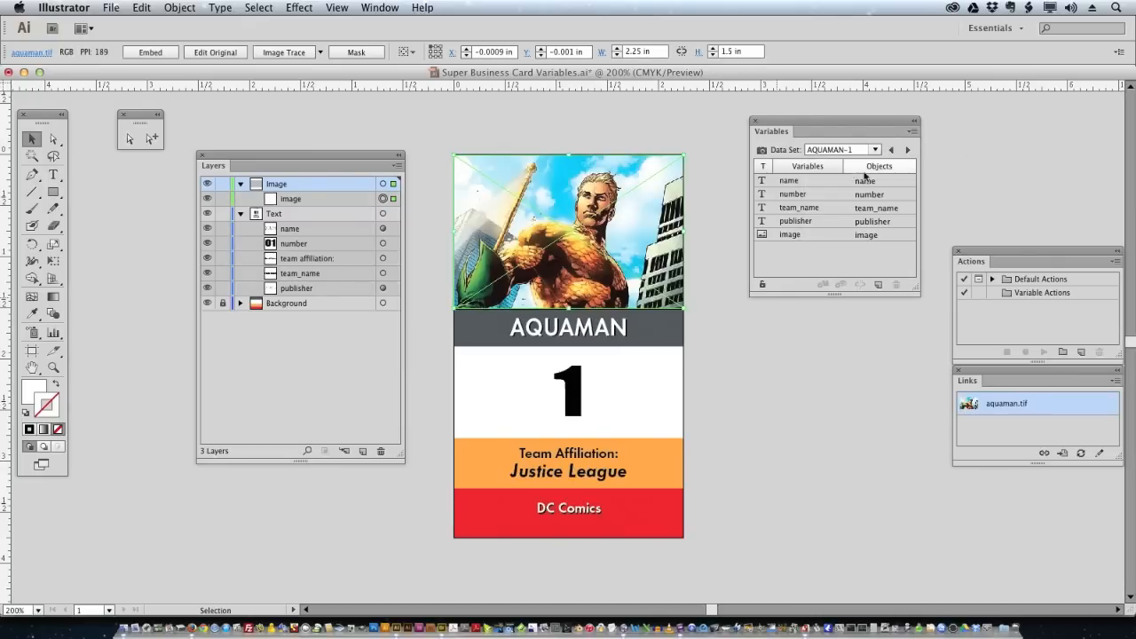
{"action": "left_click", "coordinate": [908, 152]}
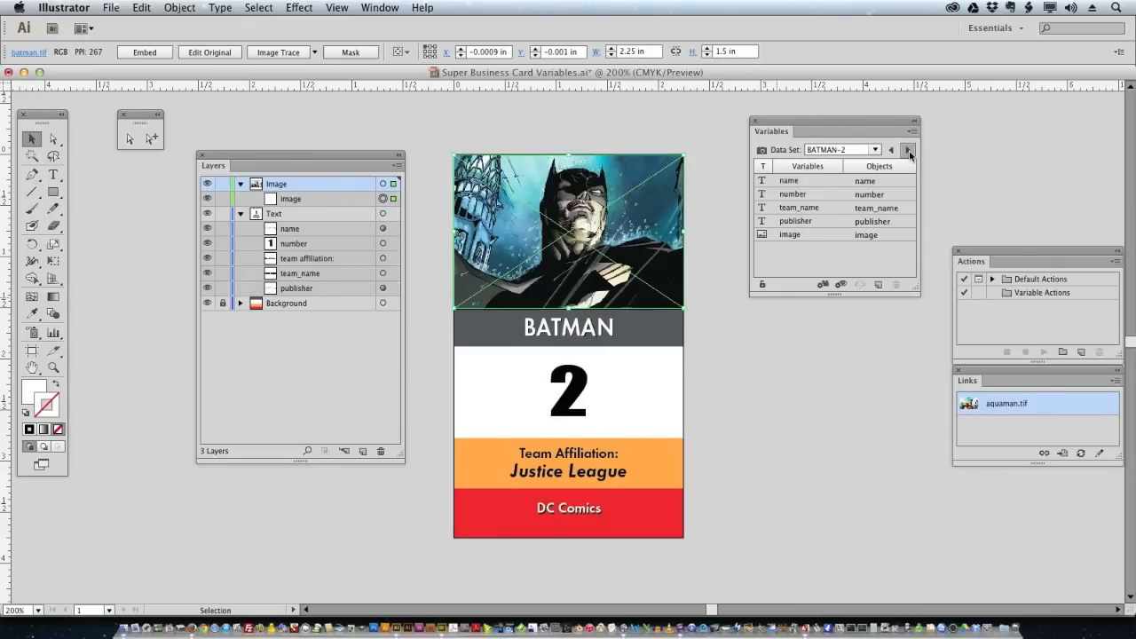
{"action": "left_click", "coordinate": [909, 152]}
{"action": "left_click", "coordinate": [908, 152]}
{"action": "left_click", "coordinate": [908, 152]}
{"action": "left_click", "coordinate": [908, 153]}
{"action": "left_click", "coordinate": [908, 151]}
- Keep advancing to the Flash data set, then switch the card back to AQUAMAN-1
{"action": "left_click", "coordinate": [908, 152]}
{"action": "left_click", "coordinate": [908, 152]}
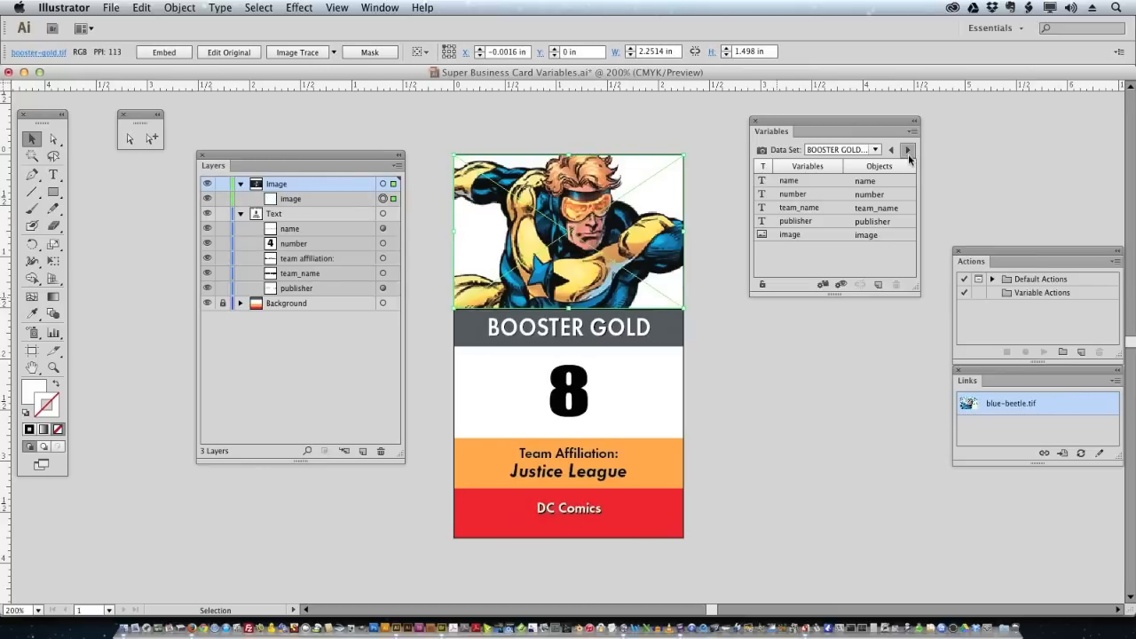
{"action": "left_click", "coordinate": [908, 150]}
{"action": "left_click", "coordinate": [908, 151]}
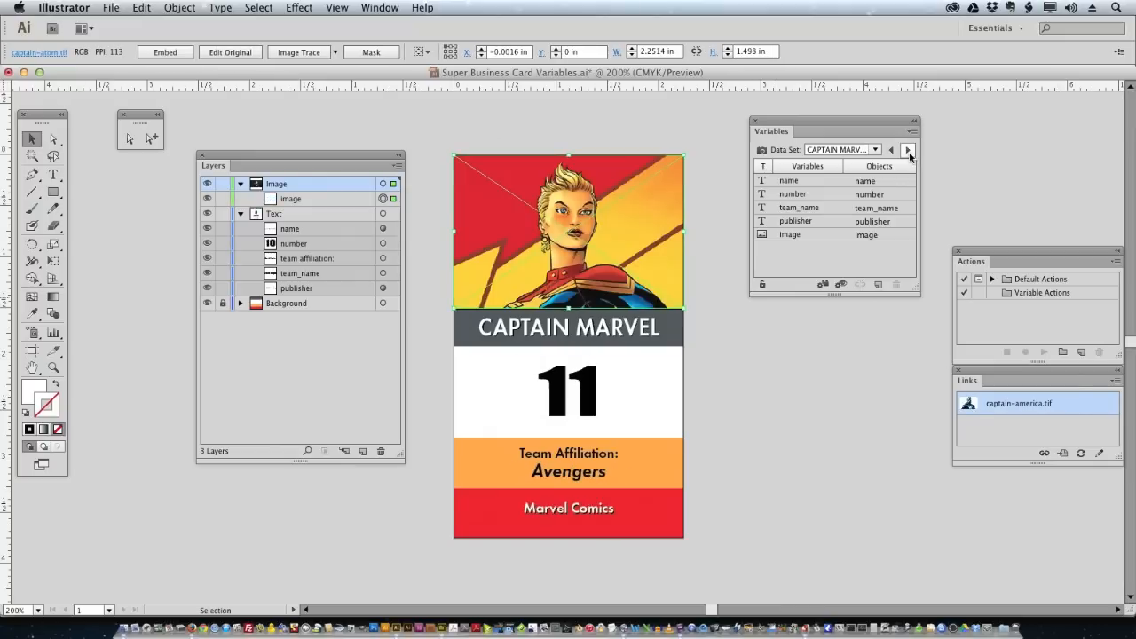
{"action": "left_click", "coordinate": [909, 151]}
{"action": "left_click", "coordinate": [909, 152]}
{"action": "left_click", "coordinate": [908, 151]}
{"action": "left_click", "coordinate": [909, 152]}
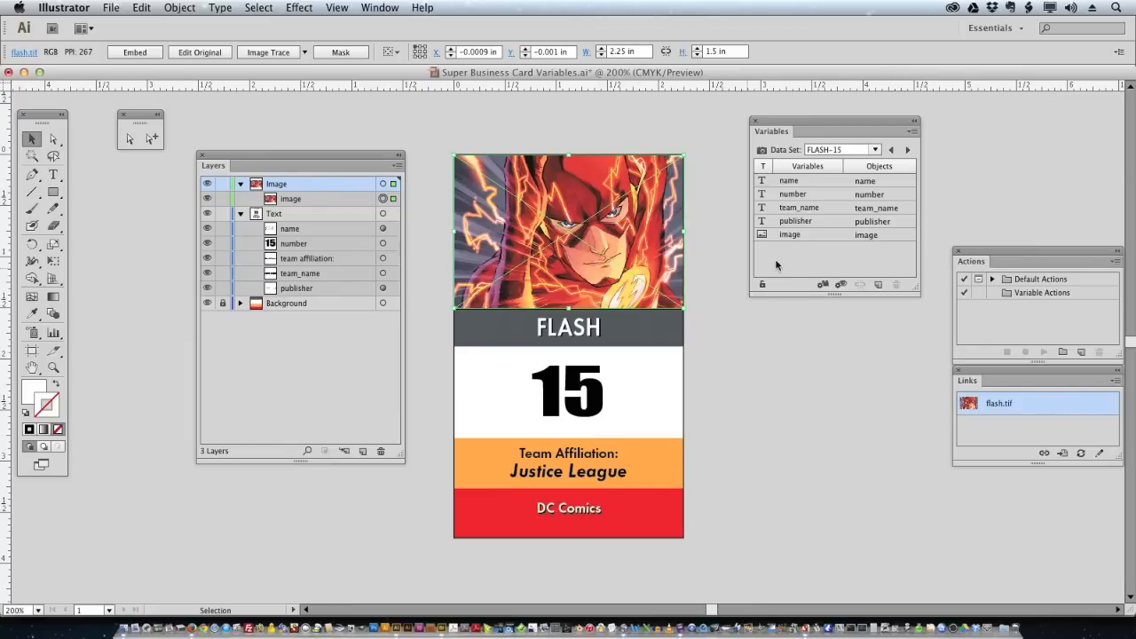
{"action": "left_click", "coordinate": [875, 149]}
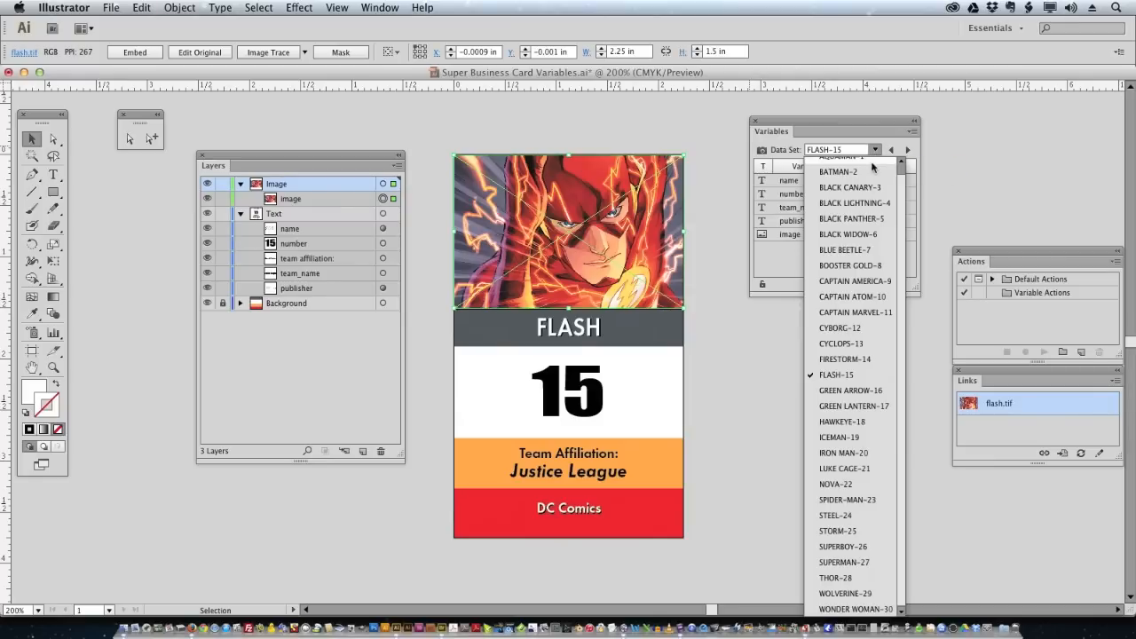
{"action": "left_click", "coordinate": [869, 159]}
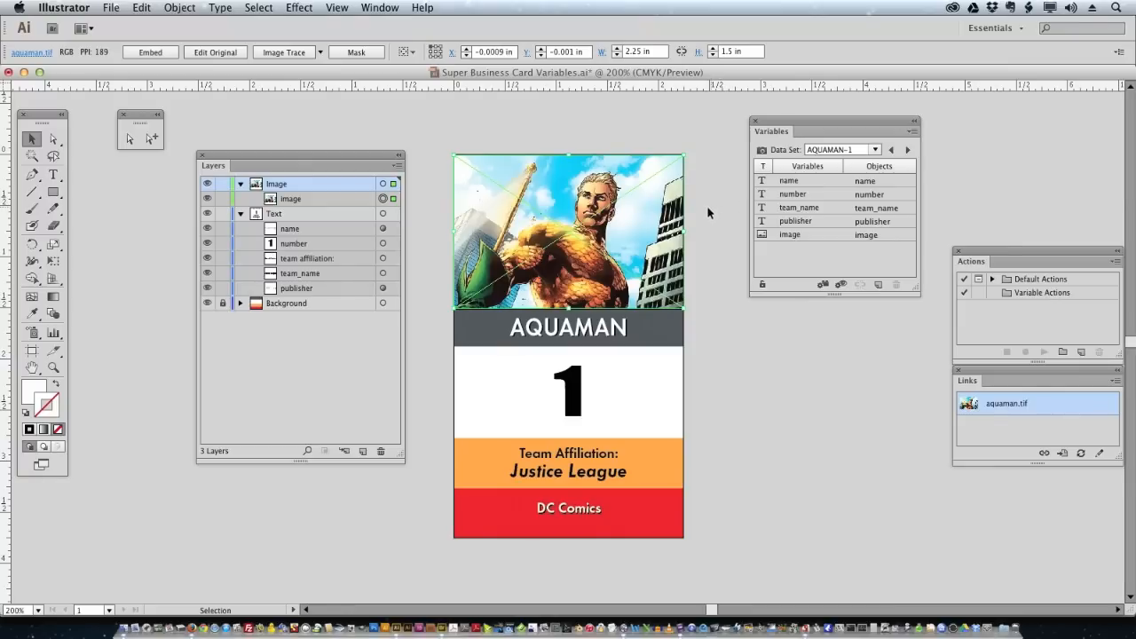
- Create a 'Save as EPS' action in the Variable Actions set and begin recording
{"action": "left_click", "coordinate": [1052, 293]}
{"action": "left_click", "coordinate": [1082, 352]}
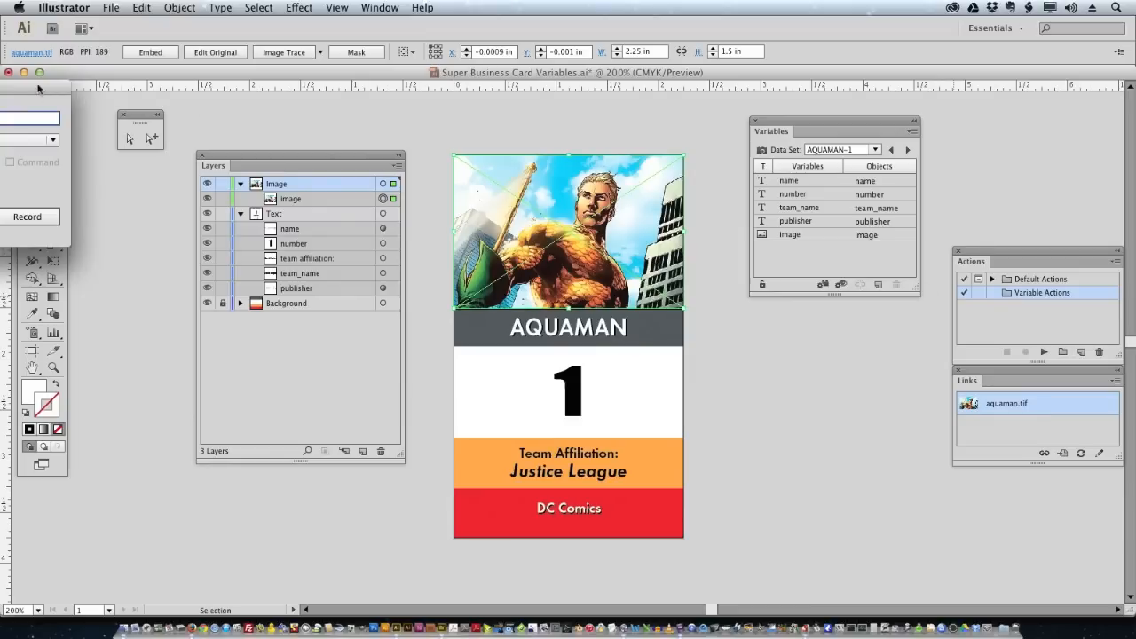
{"action": "type", "text": "Save as"}
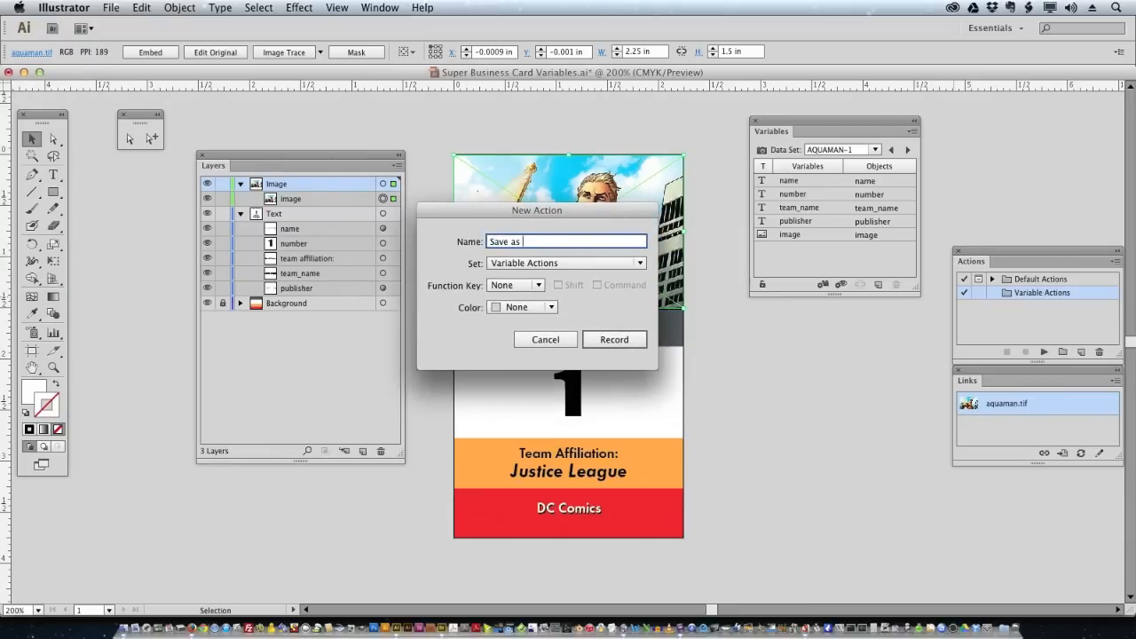
{"action": "type", "text": " EPS"}
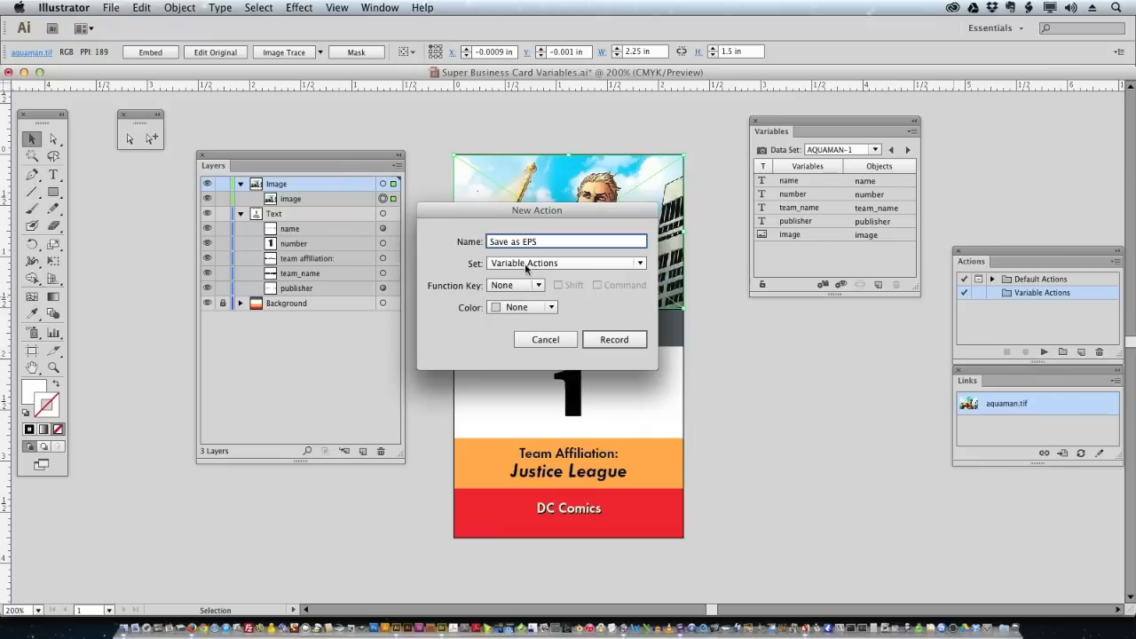
{"action": "left_click", "coordinate": [615, 345]}
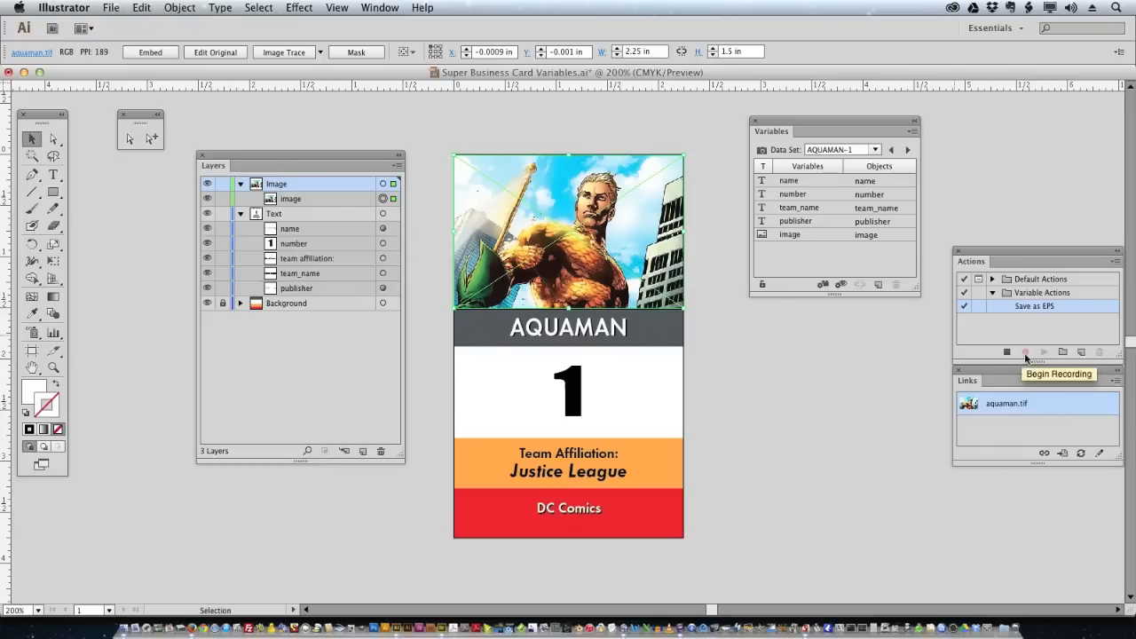
- Save a copy of the card as Illustrator EPS into the EPS folder with default EPS options
{"action": "left_click", "coordinate": [112, 8]}
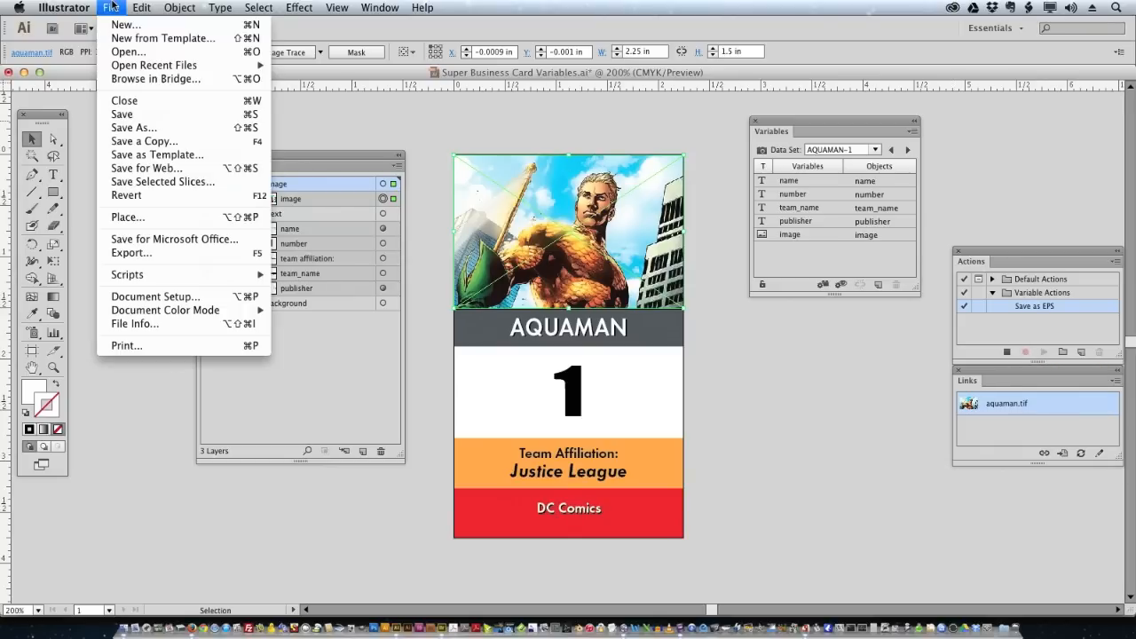
{"action": "left_click", "coordinate": [160, 142]}
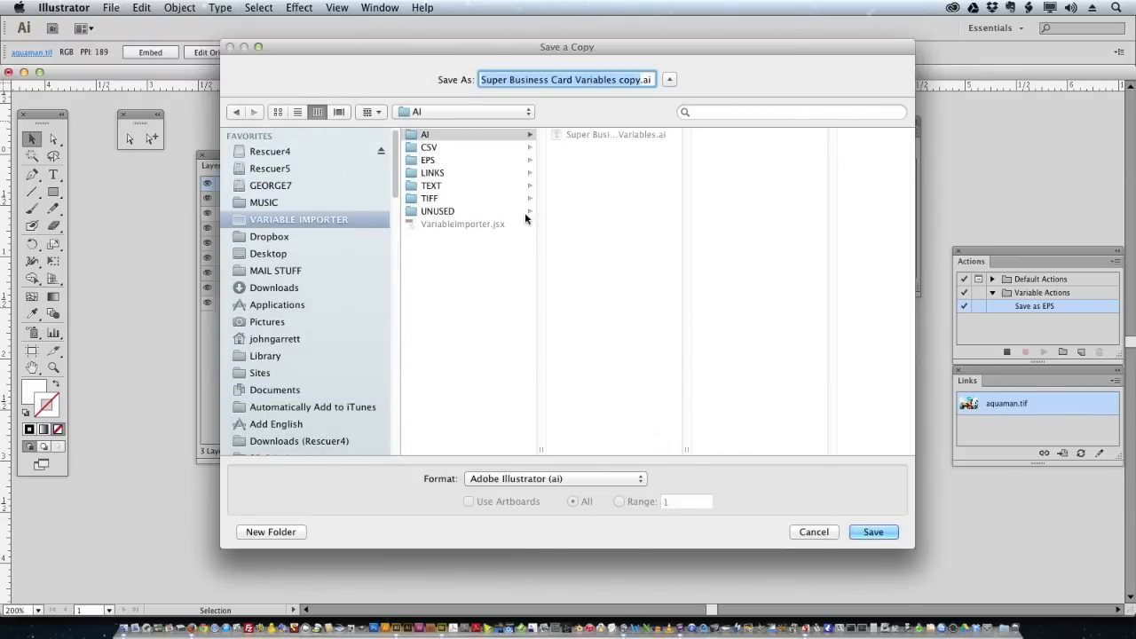
{"action": "left_click", "coordinate": [460, 163]}
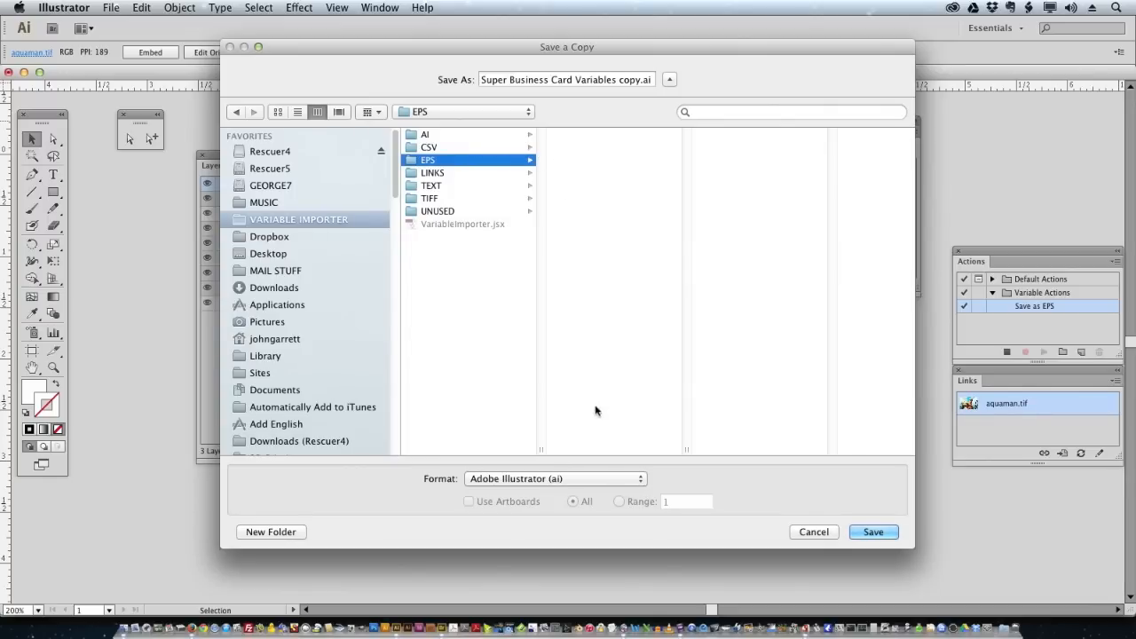
{"action": "left_click", "coordinate": [587, 480]}
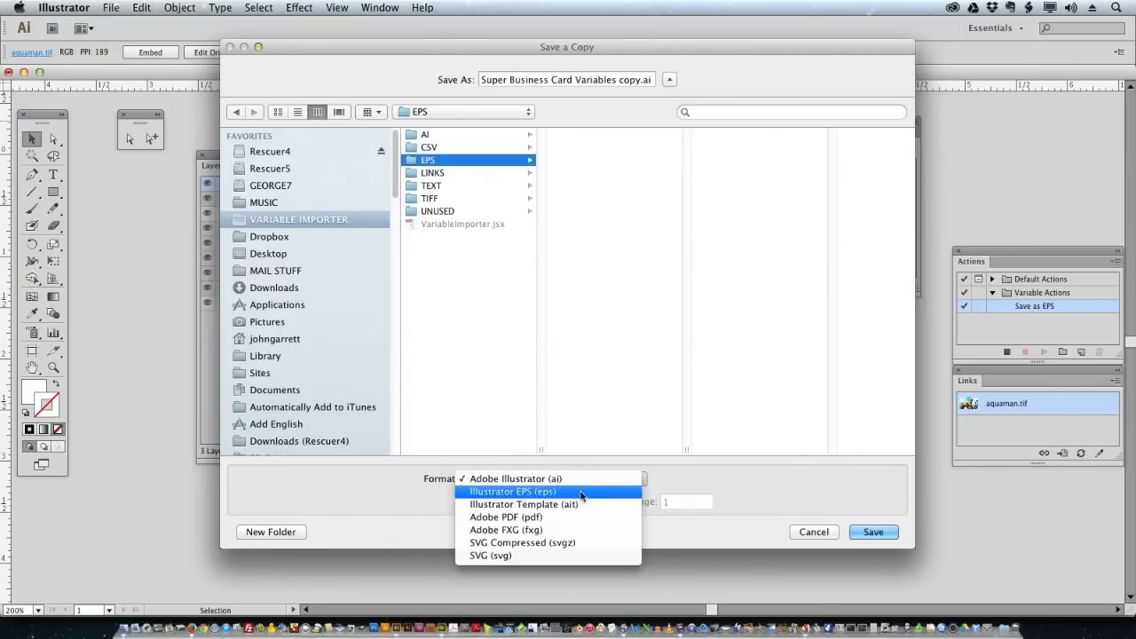
{"action": "left_click", "coordinate": [582, 492]}
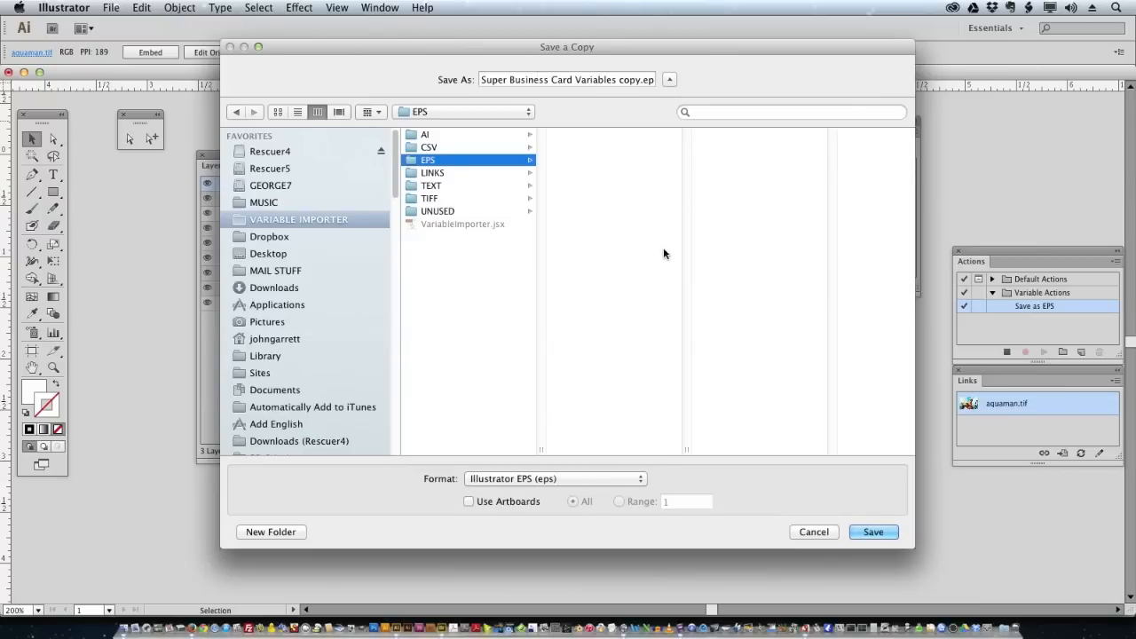
{"action": "left_click", "coordinate": [873, 532]}
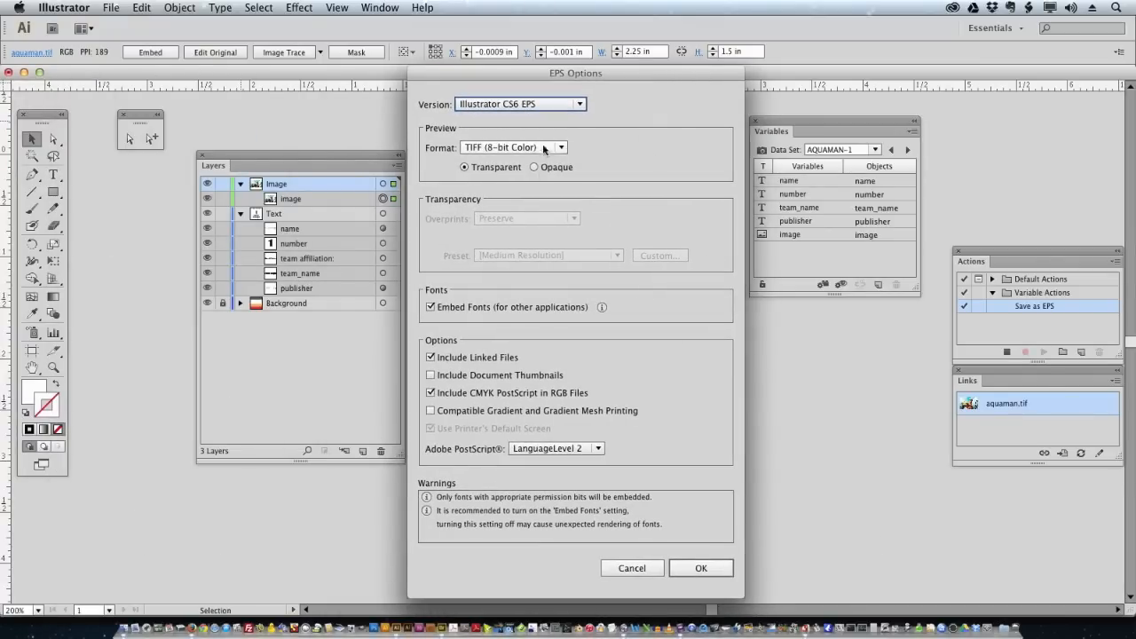
{"action": "left_click", "coordinate": [698, 569]}
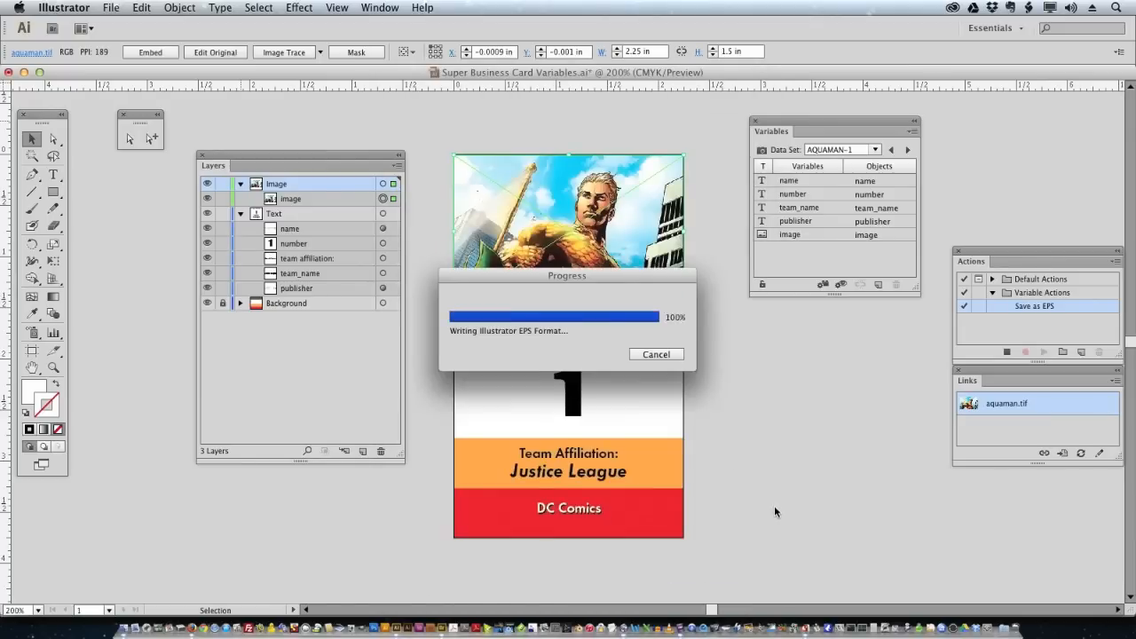
- Stop recording and review the recorded Save A Copy step
{"action": "left_click", "coordinate": [1008, 353]}
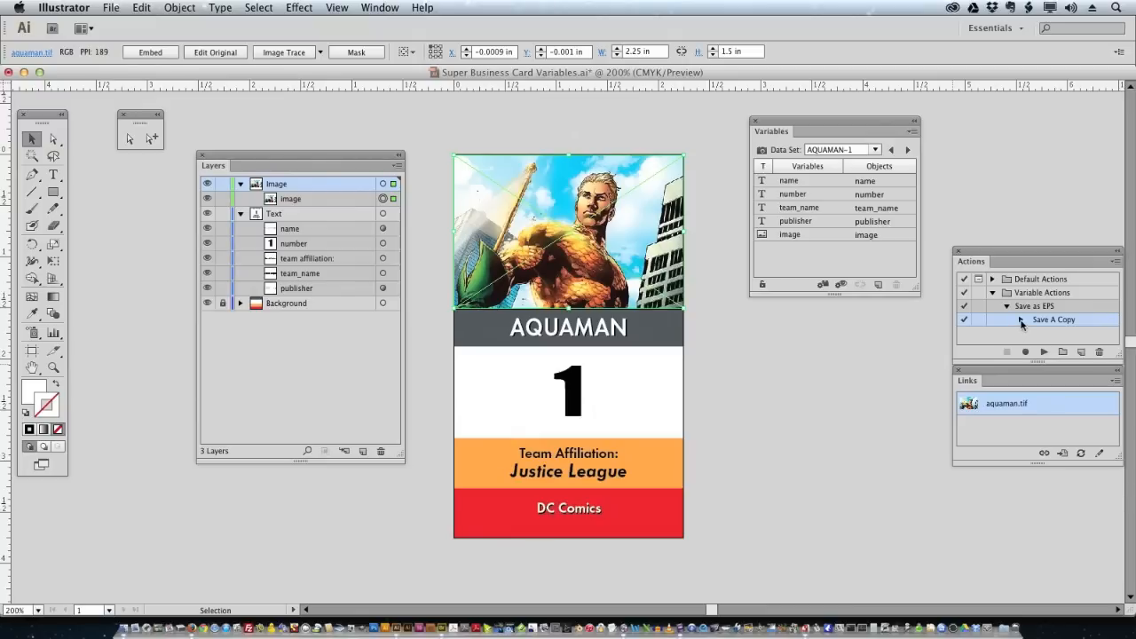
{"action": "left_click", "coordinate": [1021, 320]}
{"action": "left_click", "coordinate": [1021, 320]}
- Open the Batch dialog from the Actions panel menu and move it fully into view
{"action": "left_click", "coordinate": [1116, 262]}
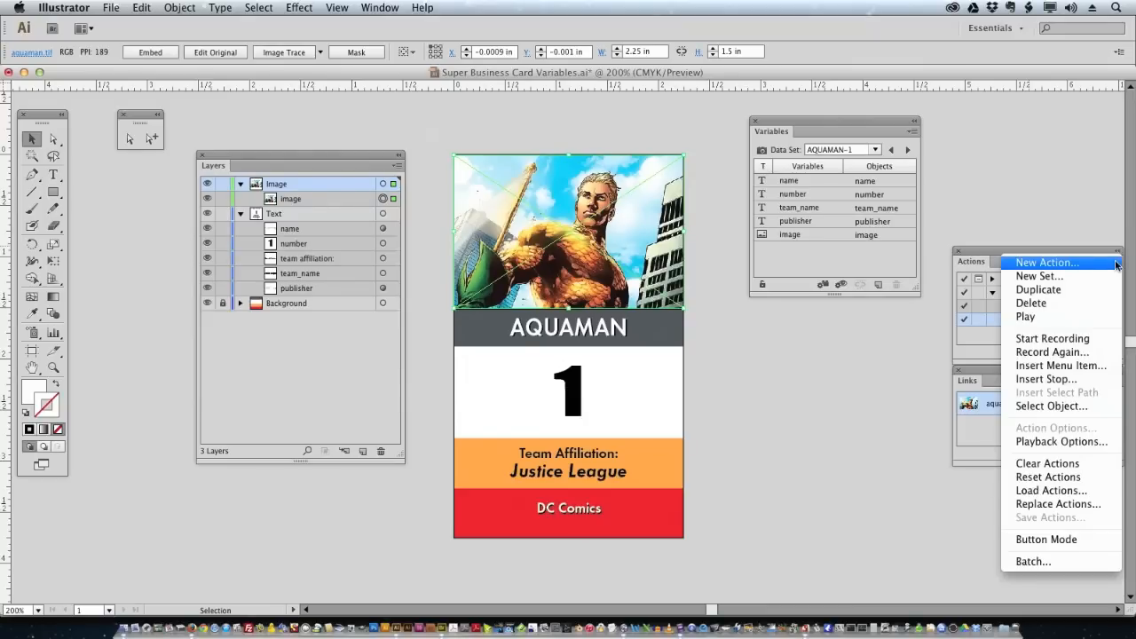
{"action": "left_click", "coordinate": [1057, 562]}
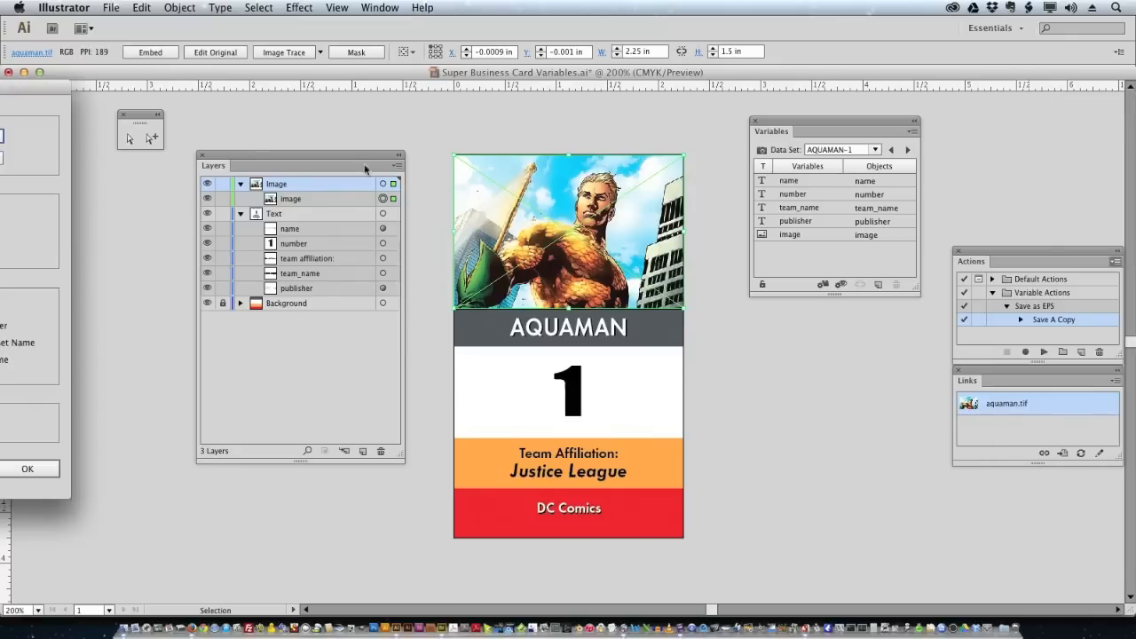
{"action": "left_click_drag", "start_coordinate": [38, 91], "coordinate": [701, 108]}
{"action": "left_click_drag", "start_coordinate": [632, 119], "coordinate": [678, 120]}
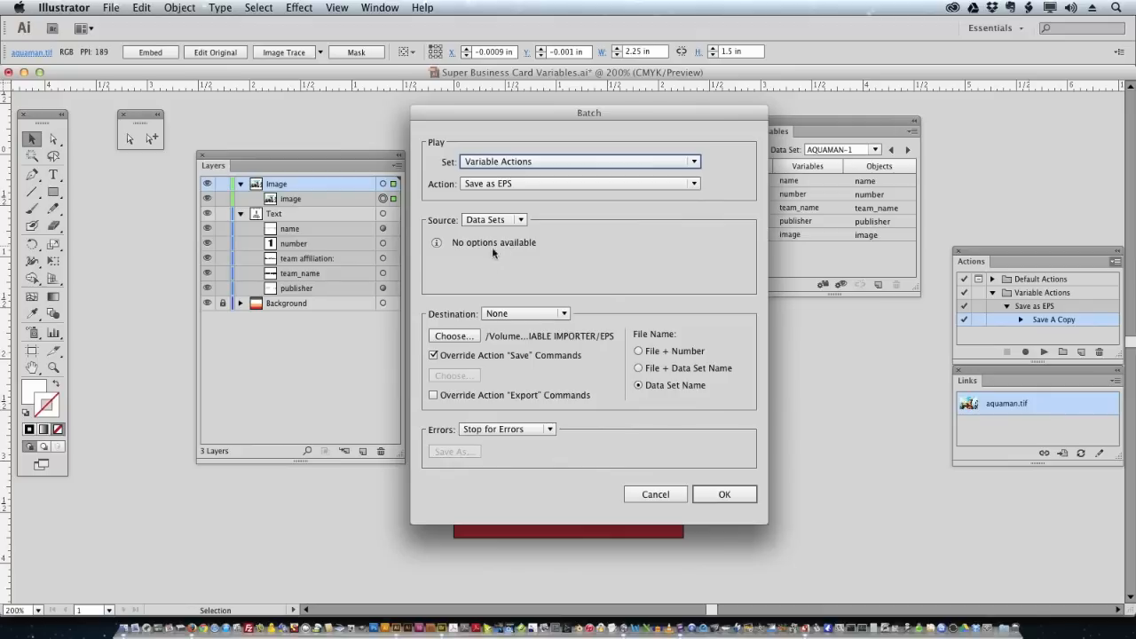
- Set the EPS folder as batch destination and run Save as EPS over all data sets
{"action": "left_click", "coordinate": [464, 335]}
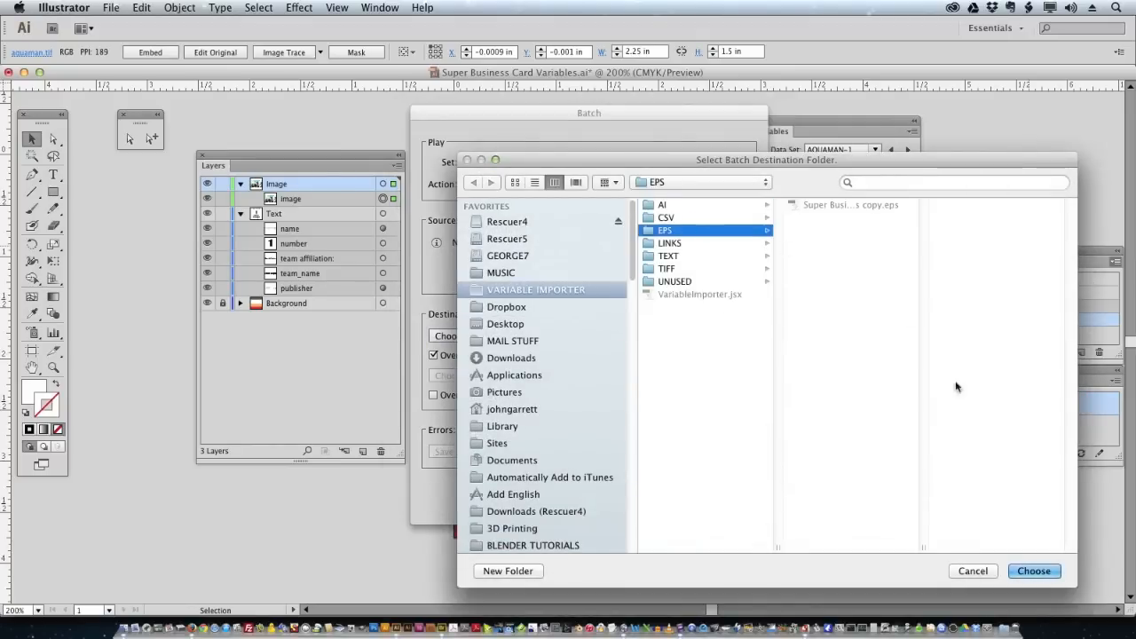
{"action": "left_click", "coordinate": [1032, 573]}
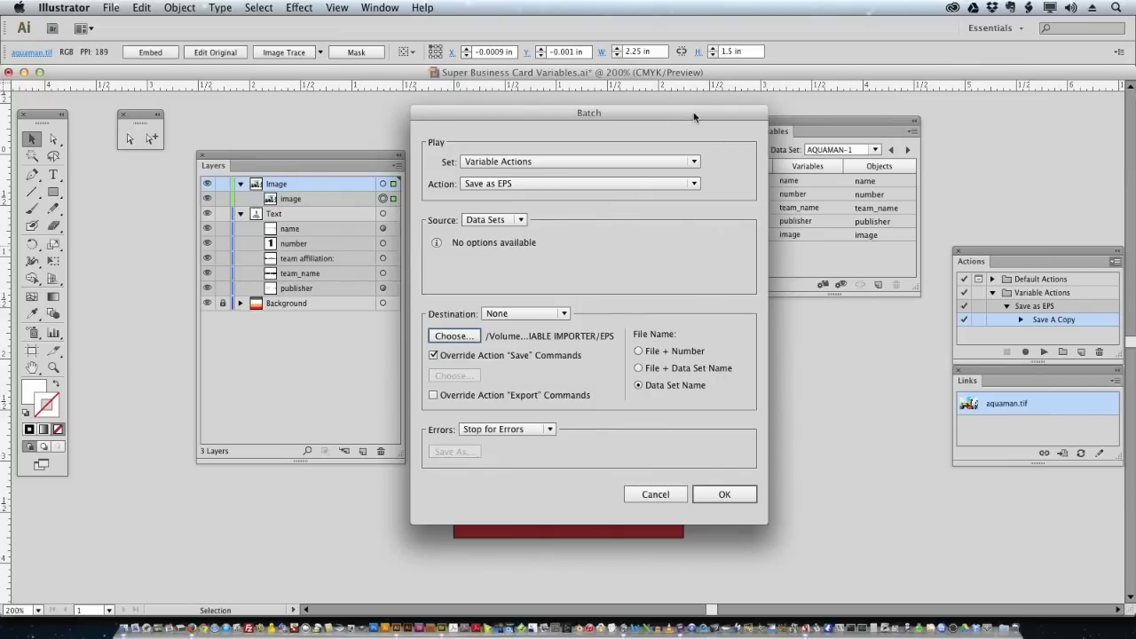
{"action": "left_click_drag", "start_coordinate": [667, 116], "coordinate": [637, 107]}
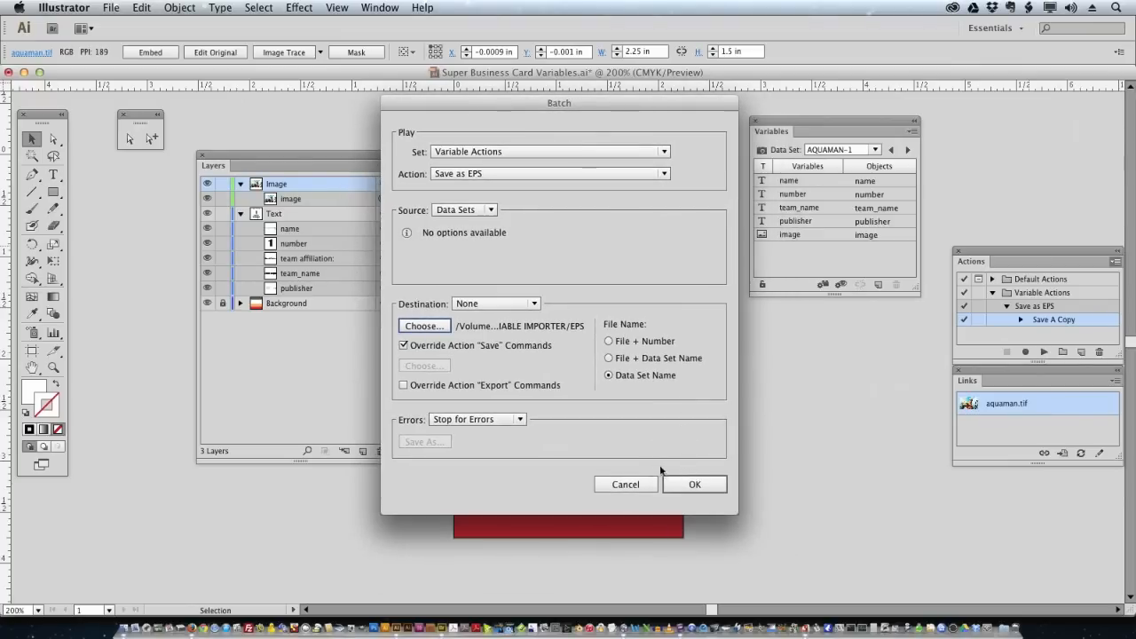
{"action": "left_click", "coordinate": [695, 485]}
{"action": "left_click", "coordinate": [695, 484]}
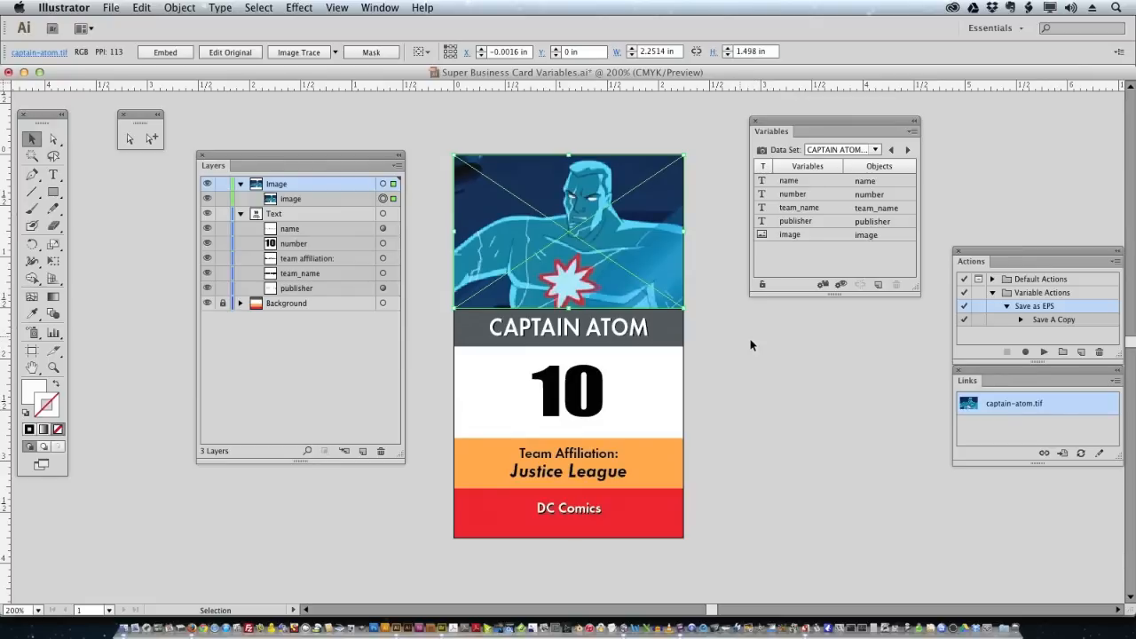
- In Adobe Bridge, inspect the exported cards in the EPS folder, starting with AQUAMAN-1.eps
{"action": "key", "text": "super+Tab"}
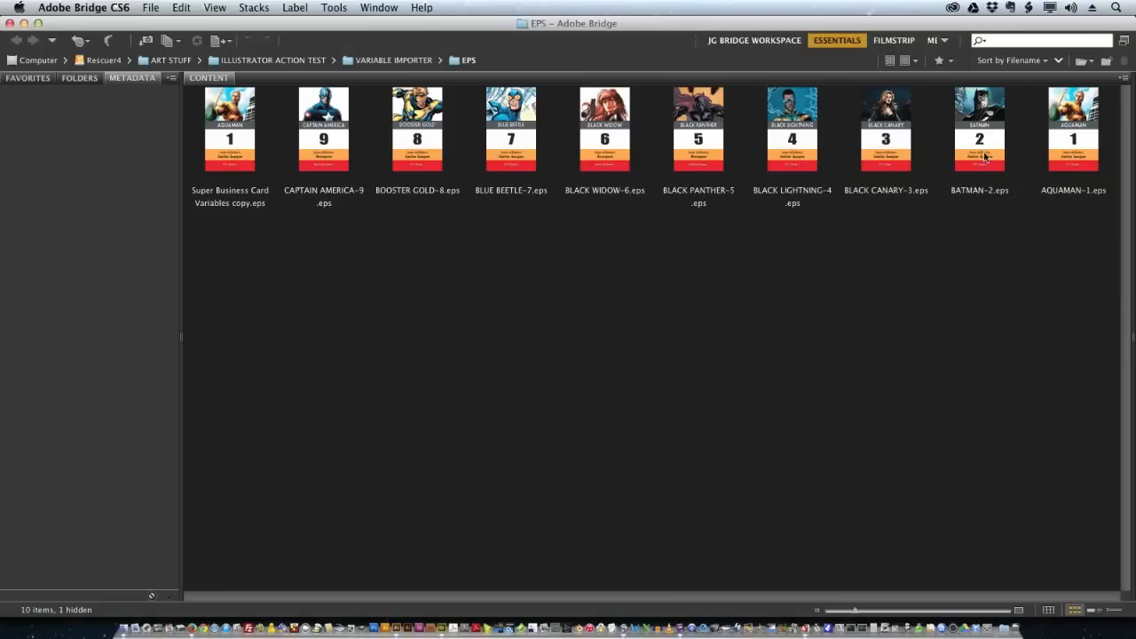
{"action": "left_click", "coordinate": [237, 141]}
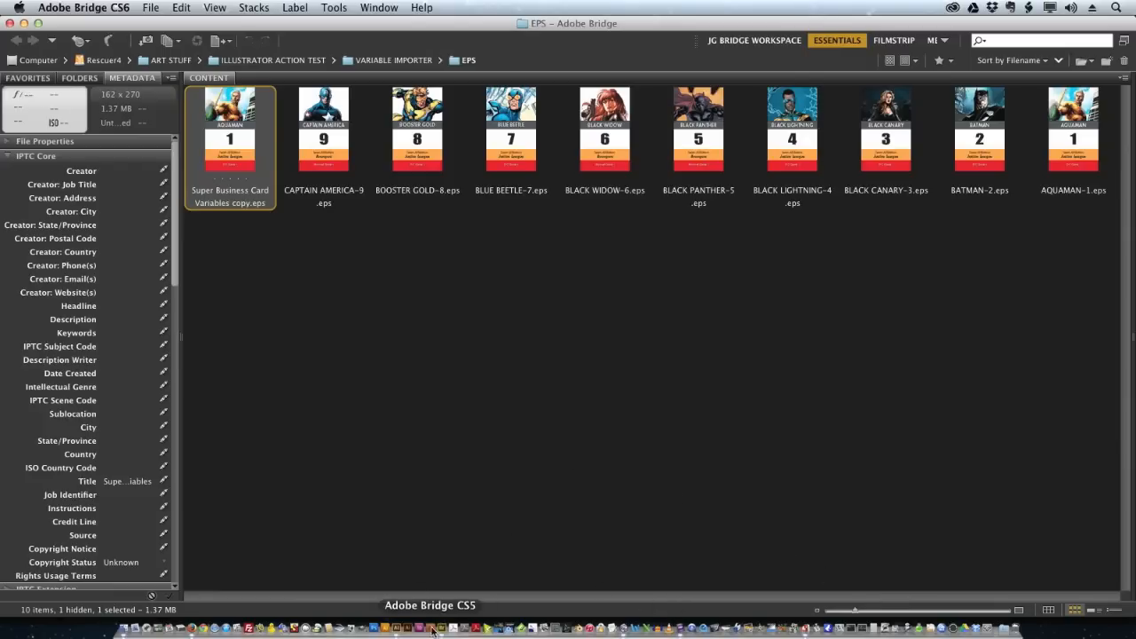
- Return to the Illustrator card document, now showing CAPTAIN ATOM, number 10
{"action": "left_click", "coordinate": [396, 629]}
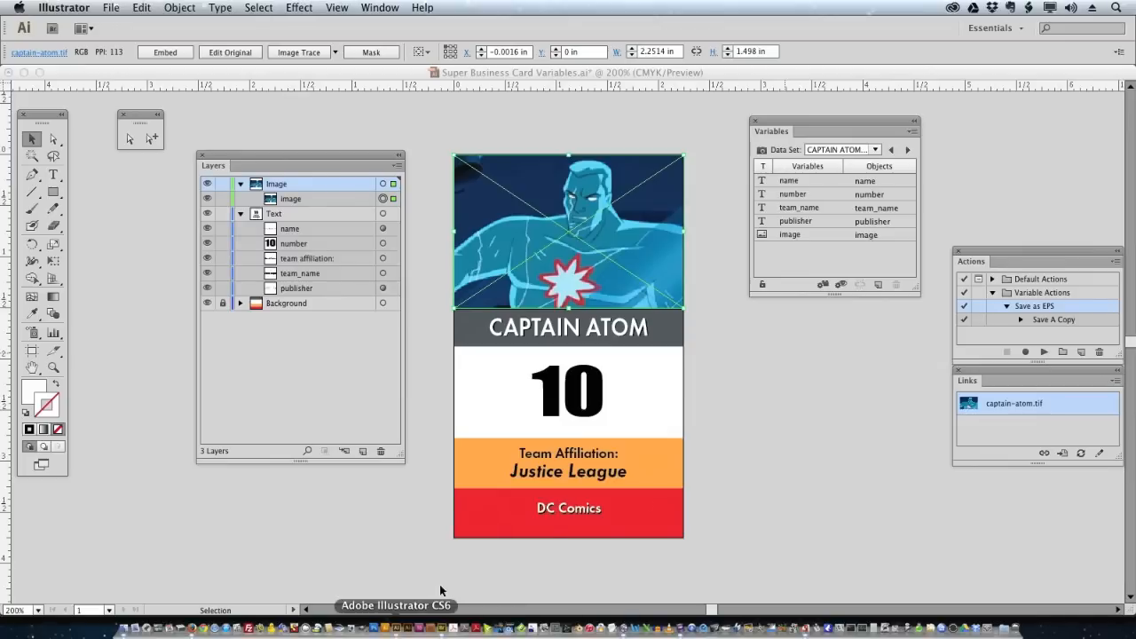